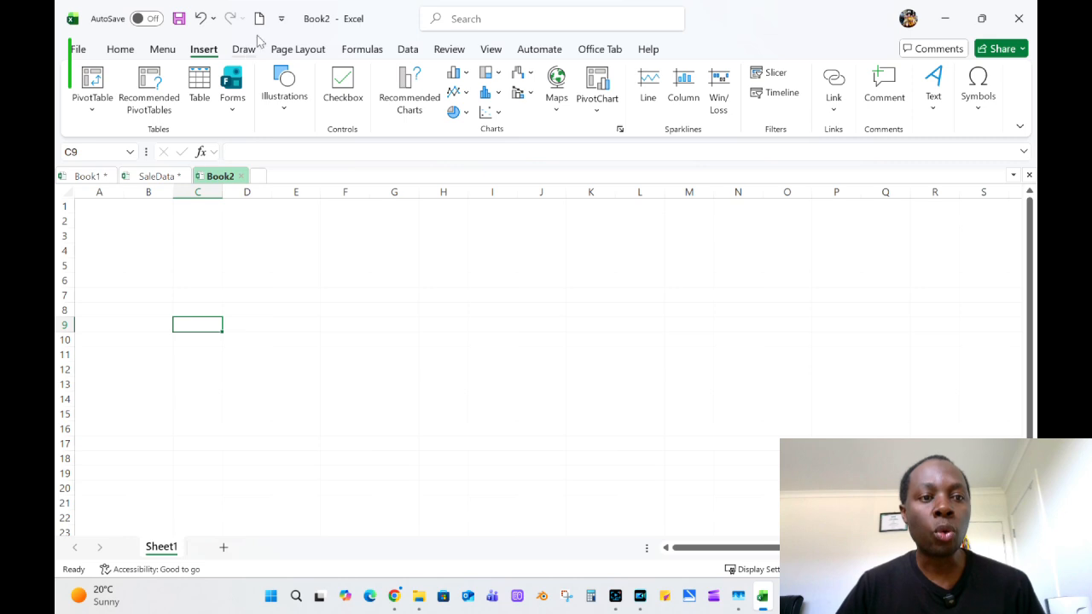
pyautogui.click(93, 111)
pyautogui.click(294, 326)
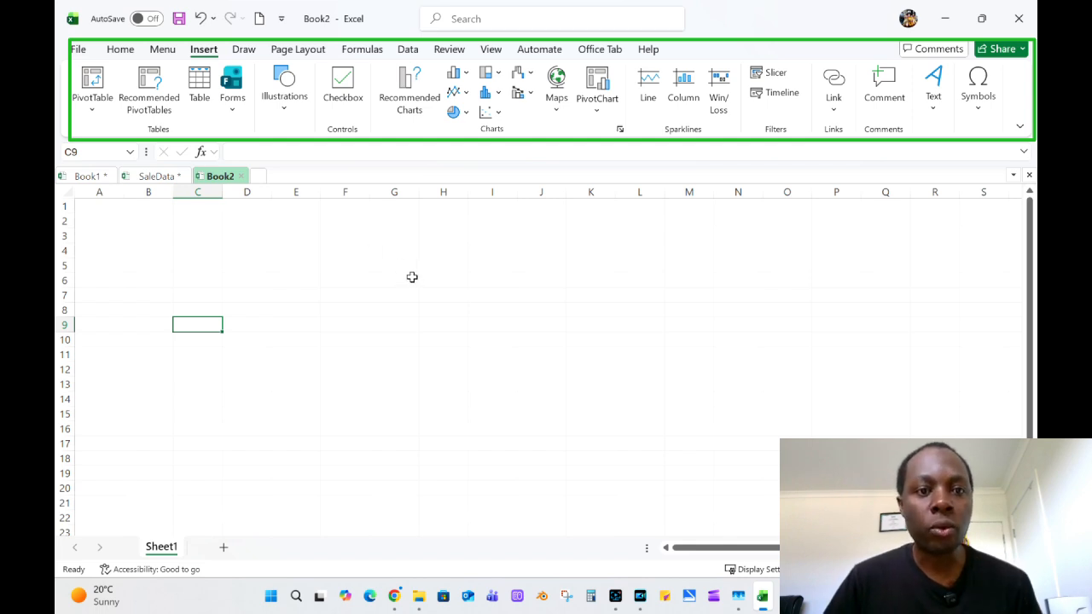
pyautogui.click(312, 293)
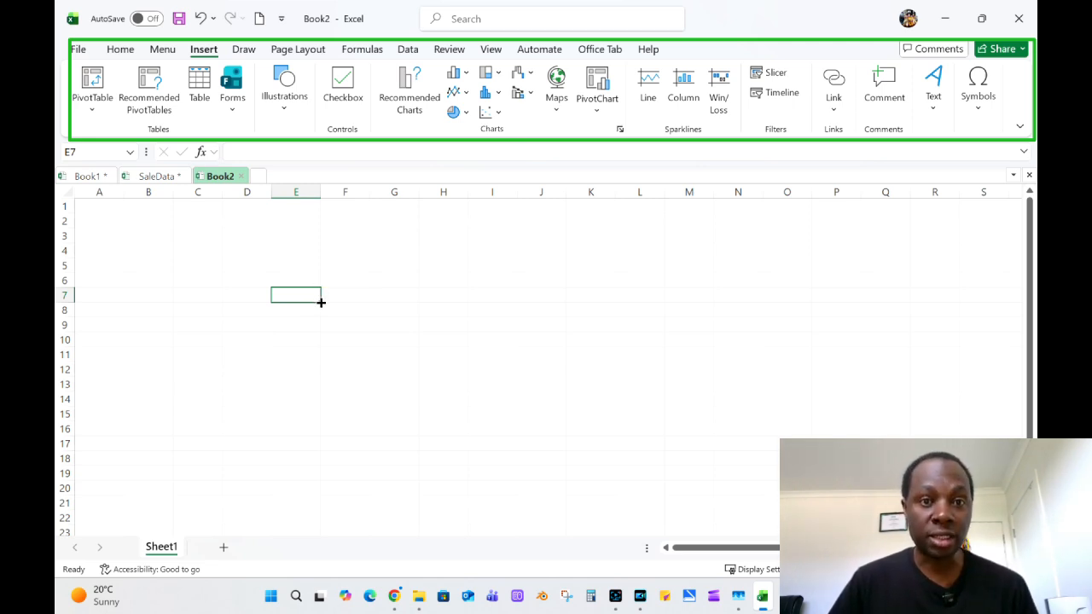
pyautogui.click(407, 49)
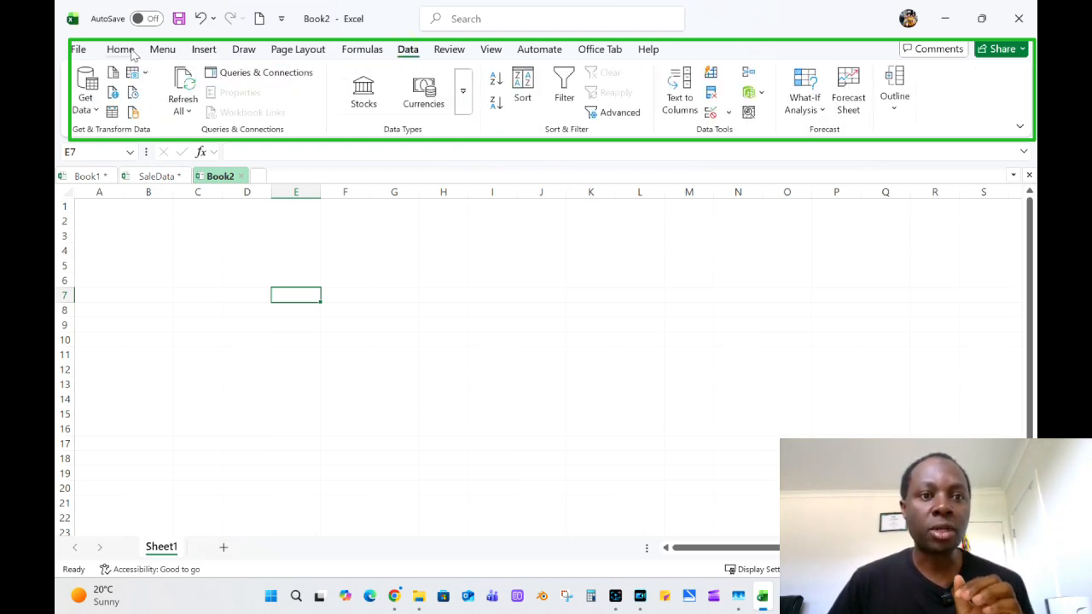
pyautogui.click(205, 53)
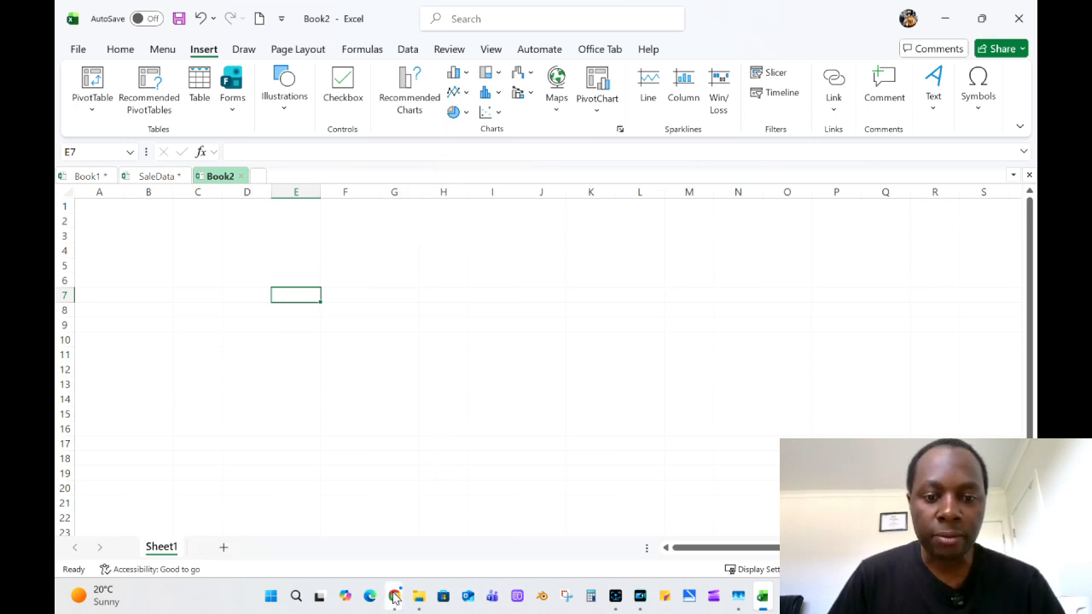
# Switch to the Chrome window with the UBOS CIPI August 2023 page and maximize it.
pyautogui.moveTo(394, 597)
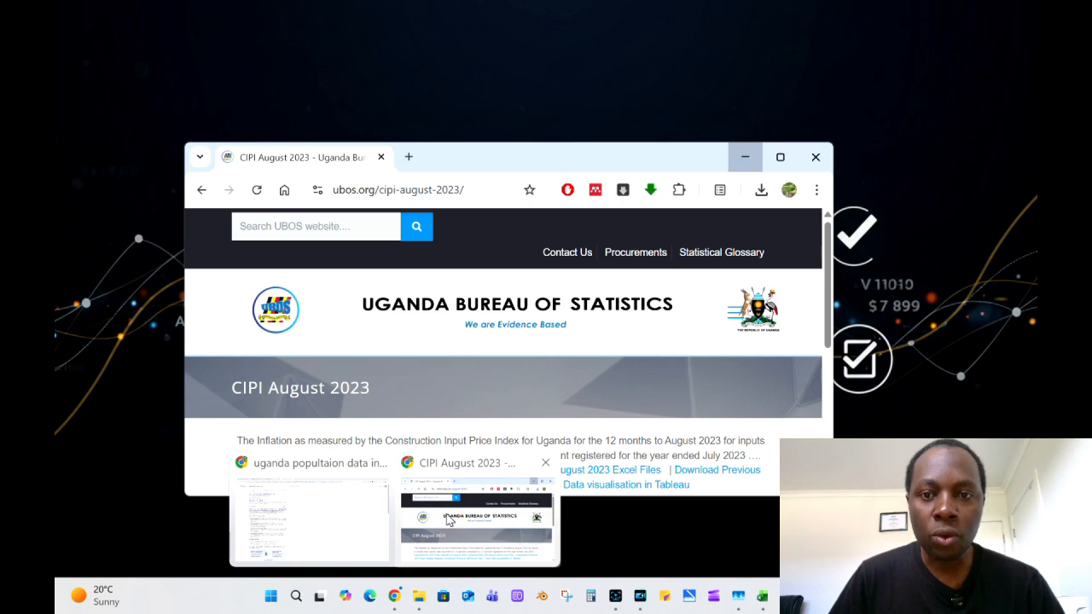
pyautogui.click(474, 512)
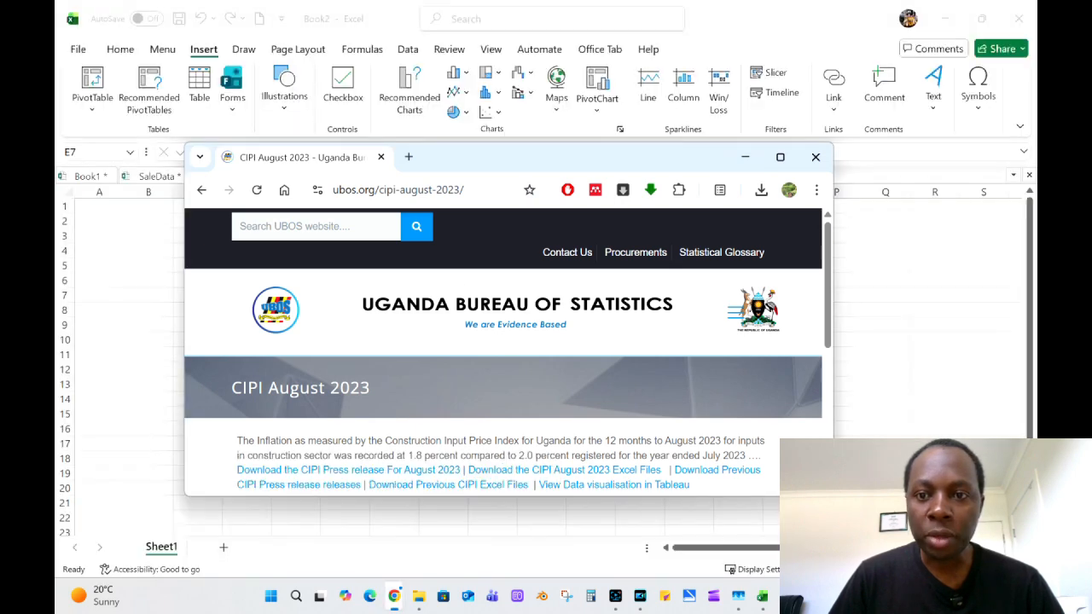
pyautogui.click(780, 157)
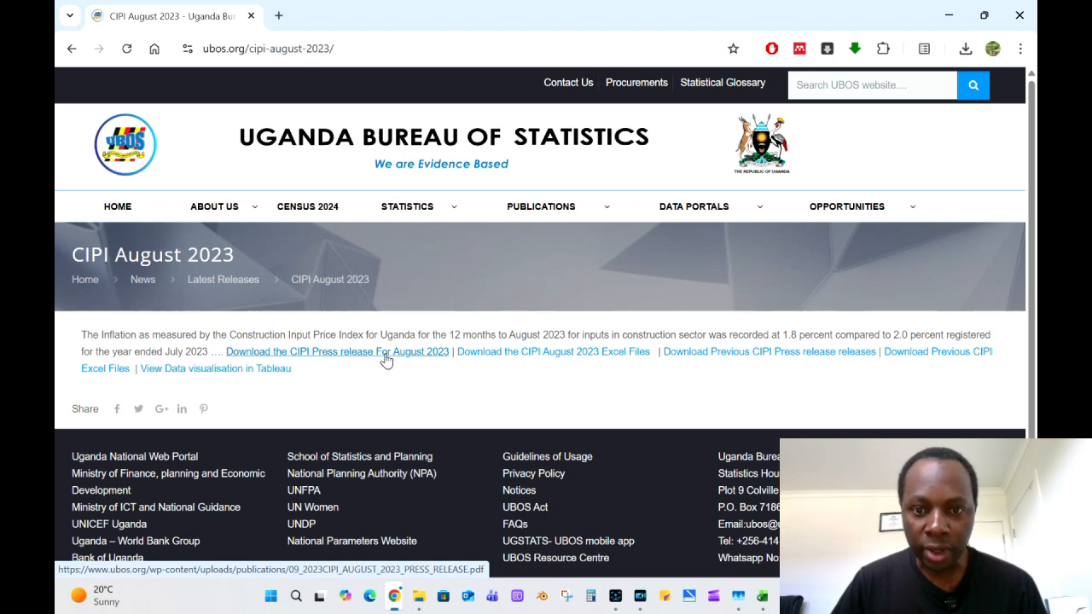
# Download the CIPI August 2023 Excel file, open it in Excel and enable editing.
pyautogui.click(590, 358)
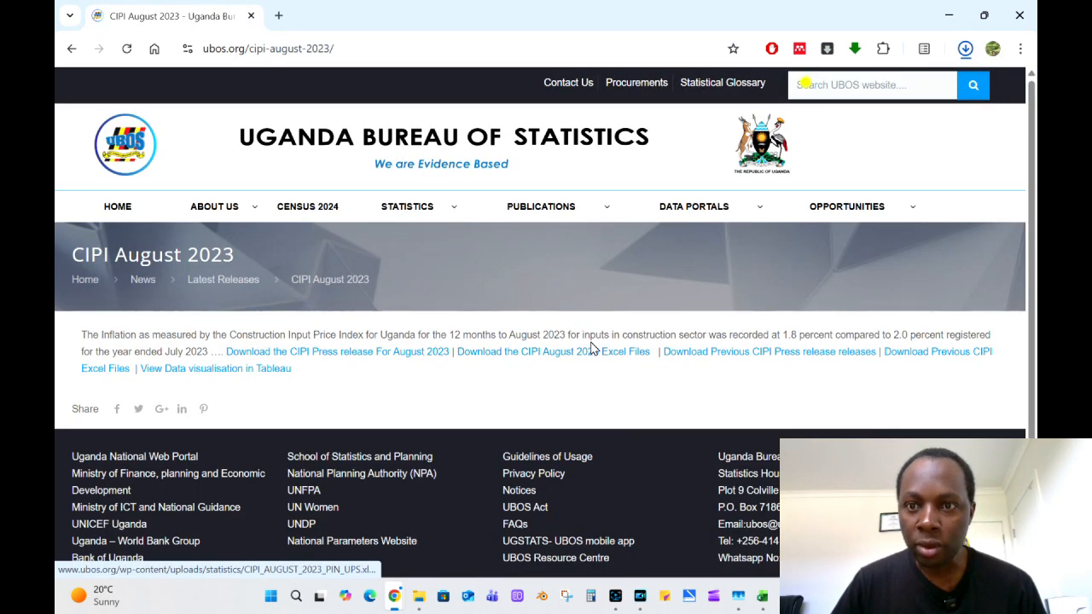
pyautogui.click(808, 88)
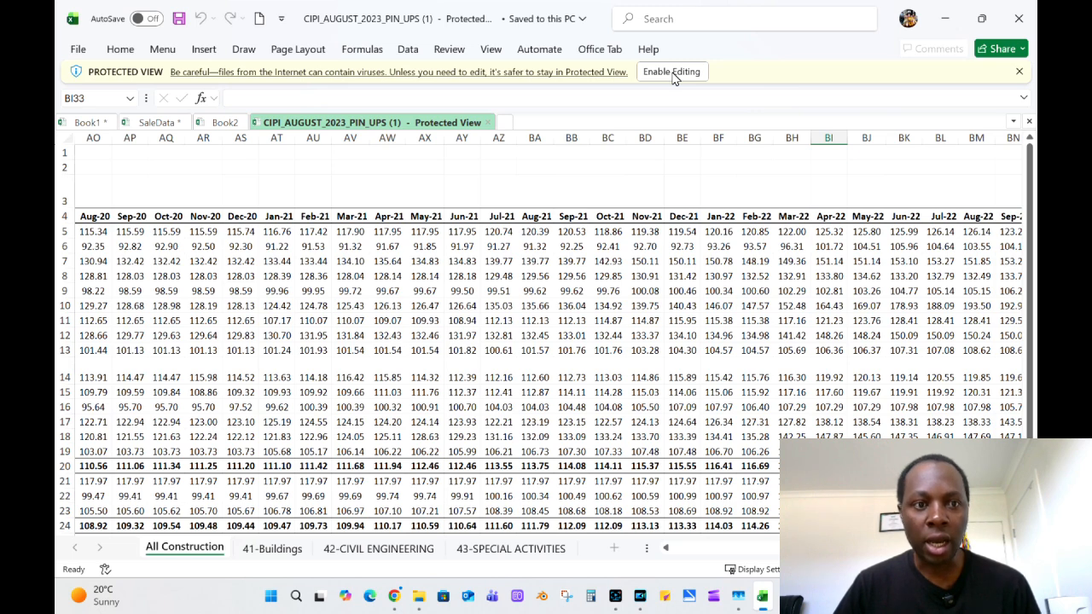
pyautogui.click(672, 74)
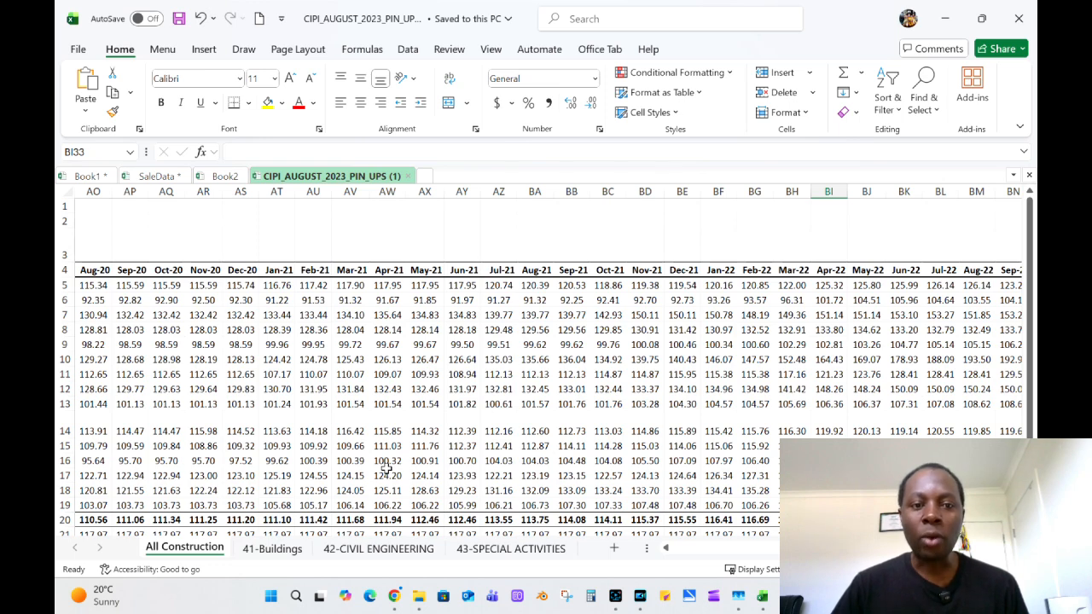
# Examine the products, weights and monthly indices on the All Construction sheet, and look through the workbook's other sheets.
pyautogui.moveTo(884, 549); pyautogui.dragTo(667, 554)
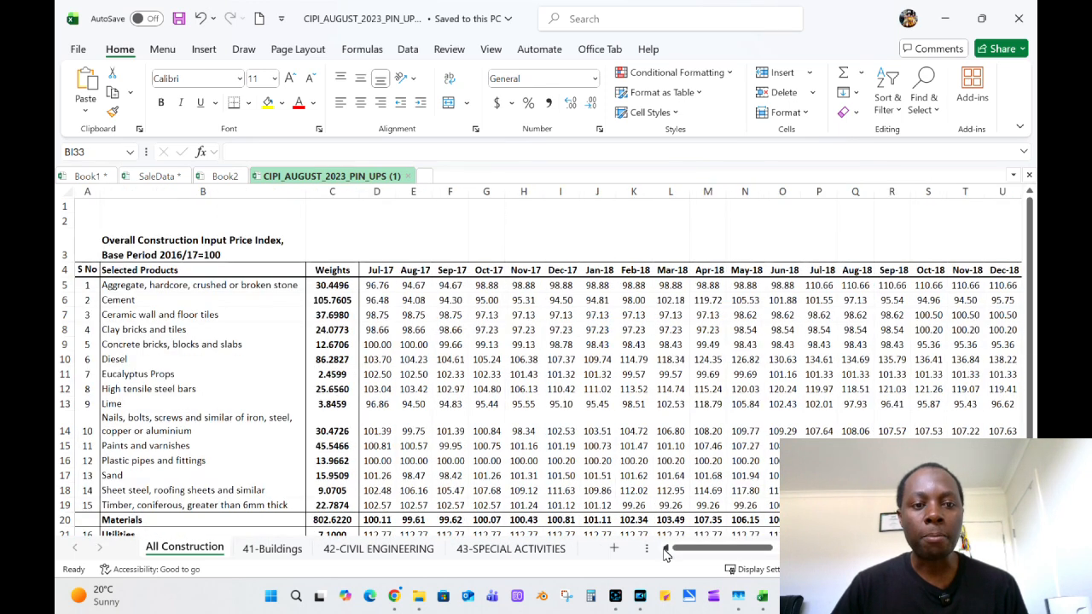
pyautogui.scroll(-1, 291, 350)
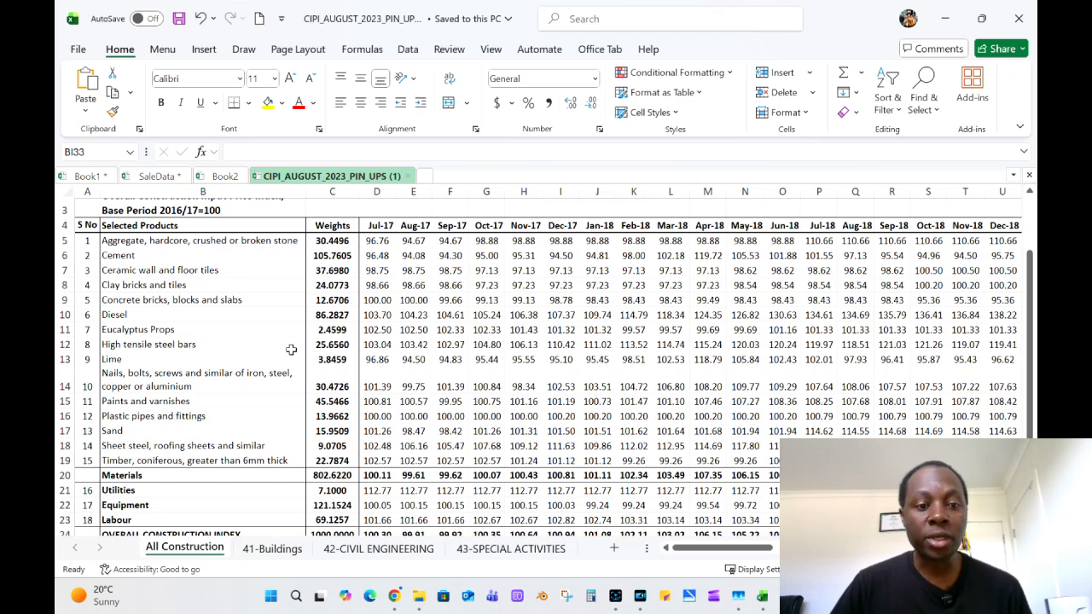
pyautogui.scroll(-1, 291, 350)
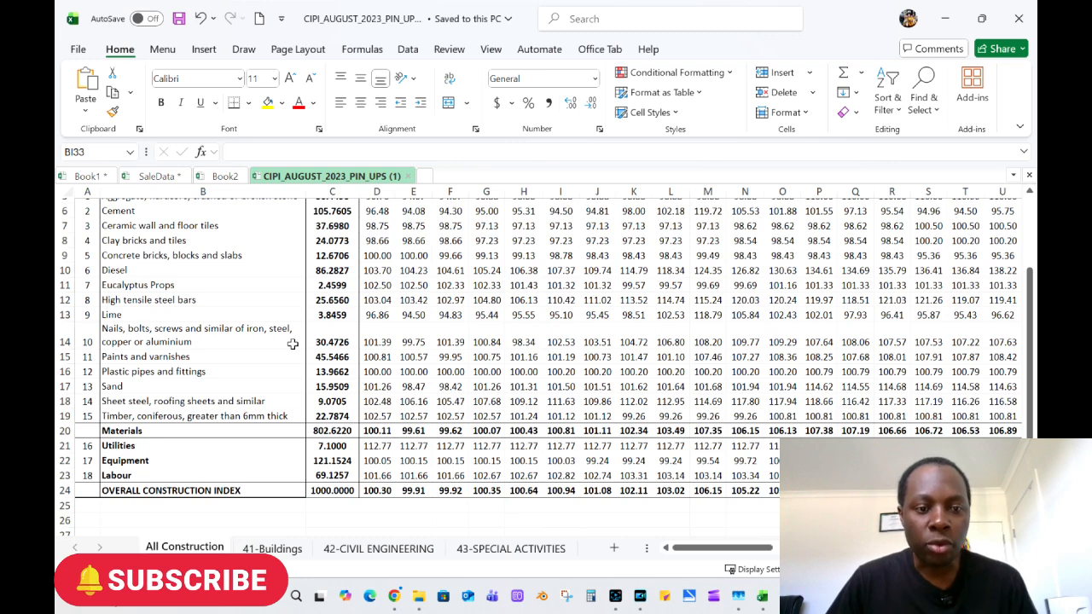
pyautogui.scroll(1, 292, 344)
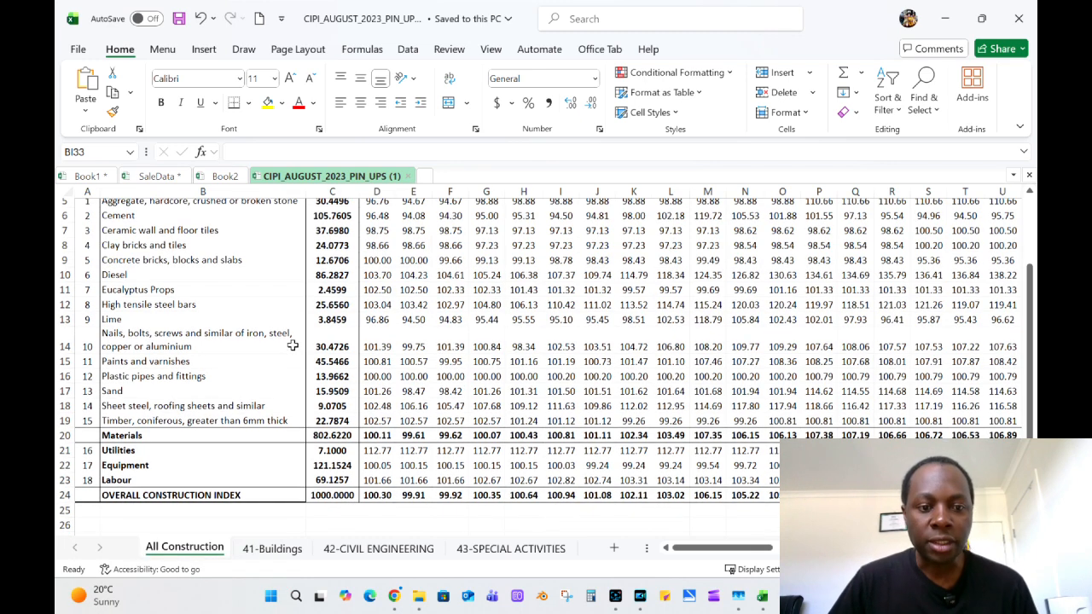
pyautogui.scroll(2, 292, 344)
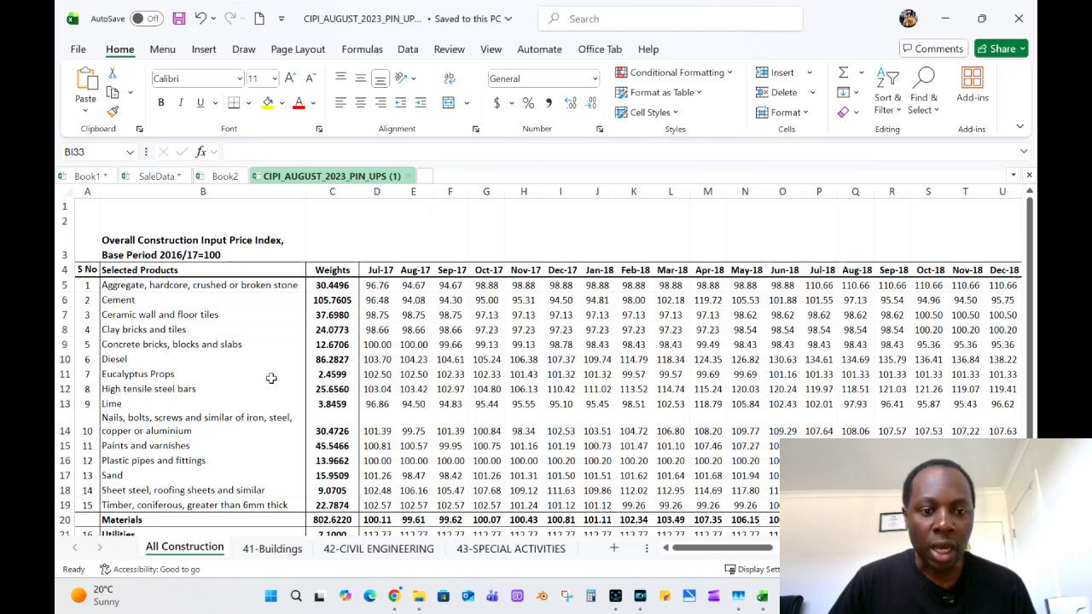
pyautogui.scroll(-2, 271, 378)
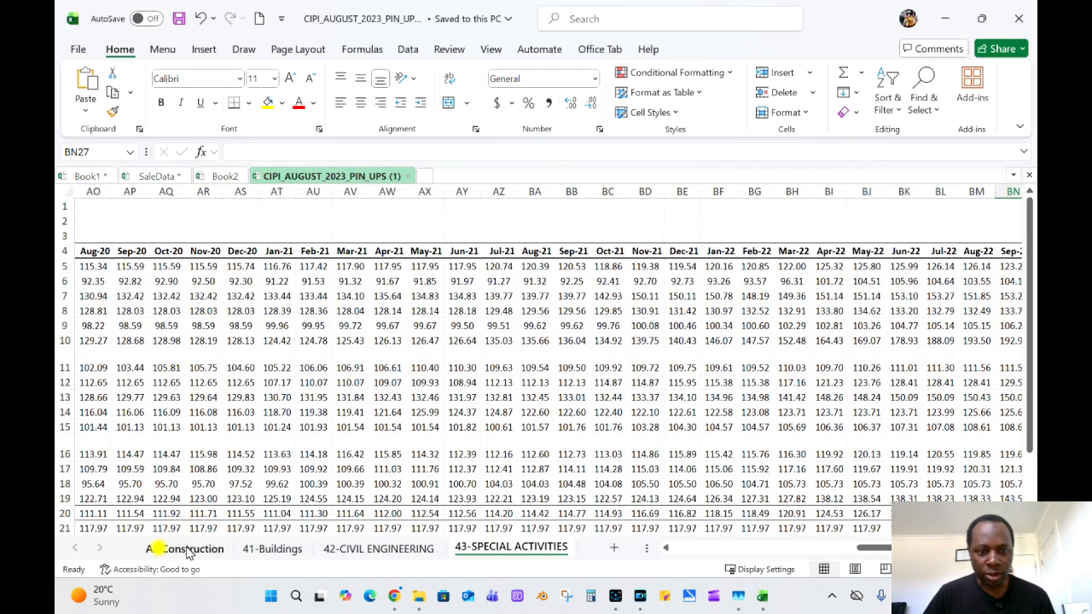
pyautogui.click(274, 549)
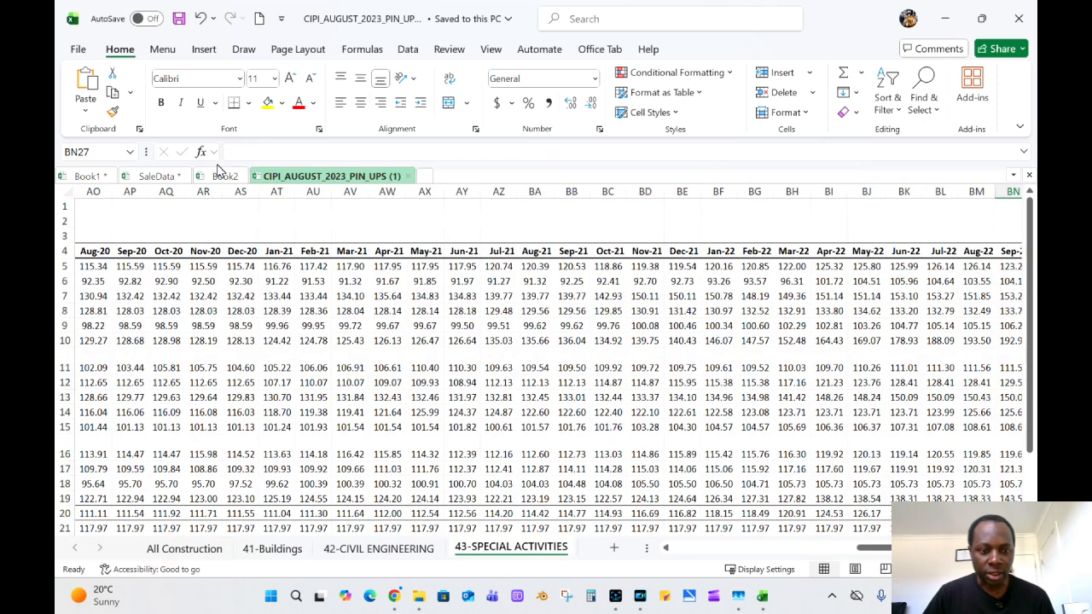
# Rename Sheet1 in the Book2 workbook as Learners Abasomi.
pyautogui.click(219, 172)
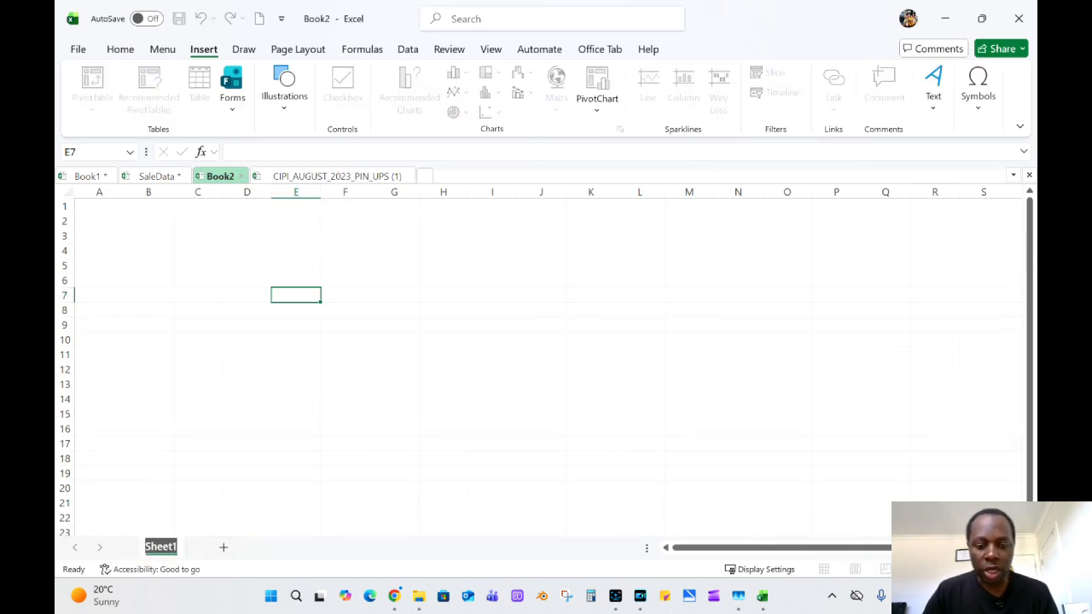
pyautogui.write('L')
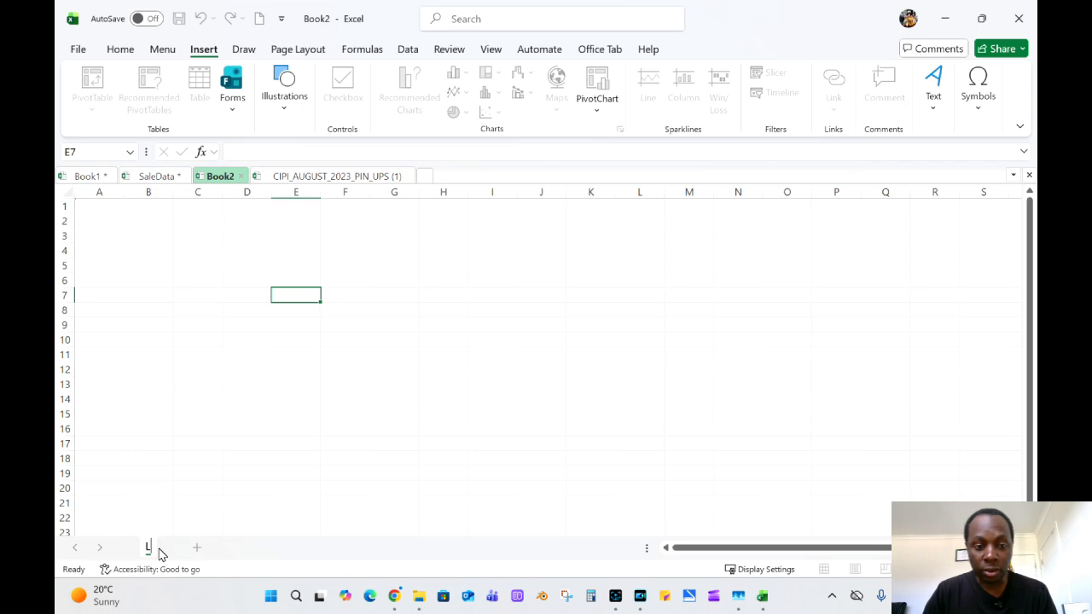
pyautogui.write('earner')
pyautogui.press('Return')
pyautogui.write('s')
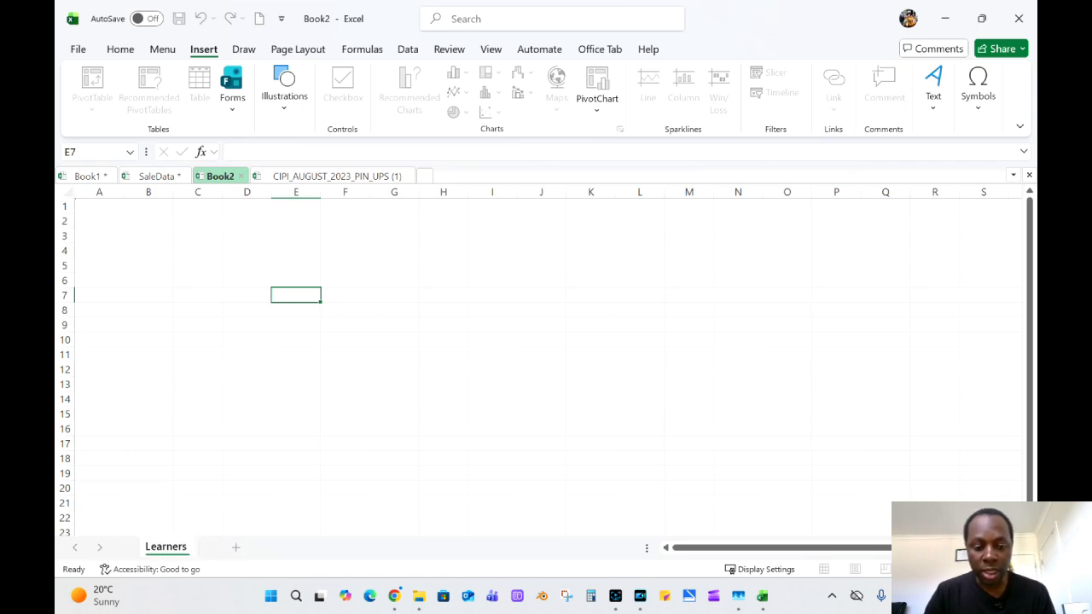
pyautogui.write(' Aba')
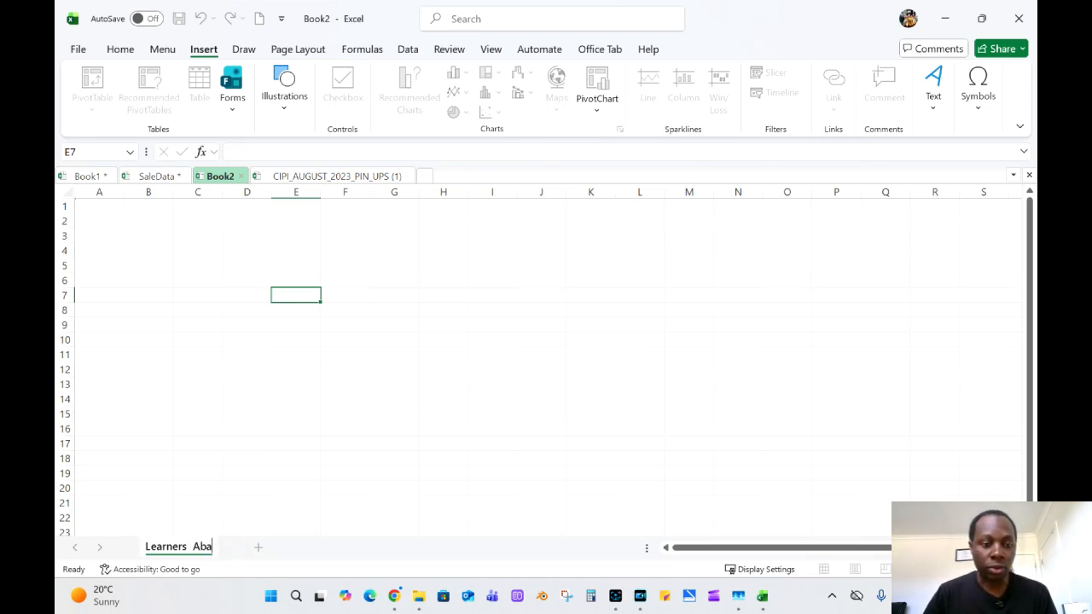
pyautogui.write('somi')
pyautogui.press('Return')
# Add a second worksheet to Book2 after the Learners Abasomi sheet.
pyautogui.hscroll(2, 269, 551)
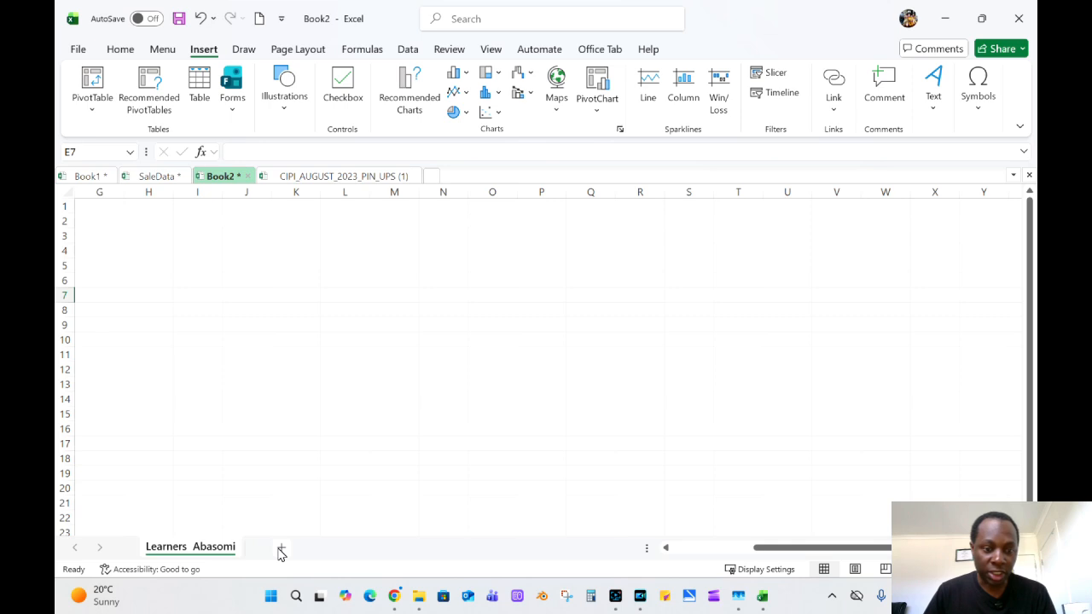
pyautogui.click(280, 549)
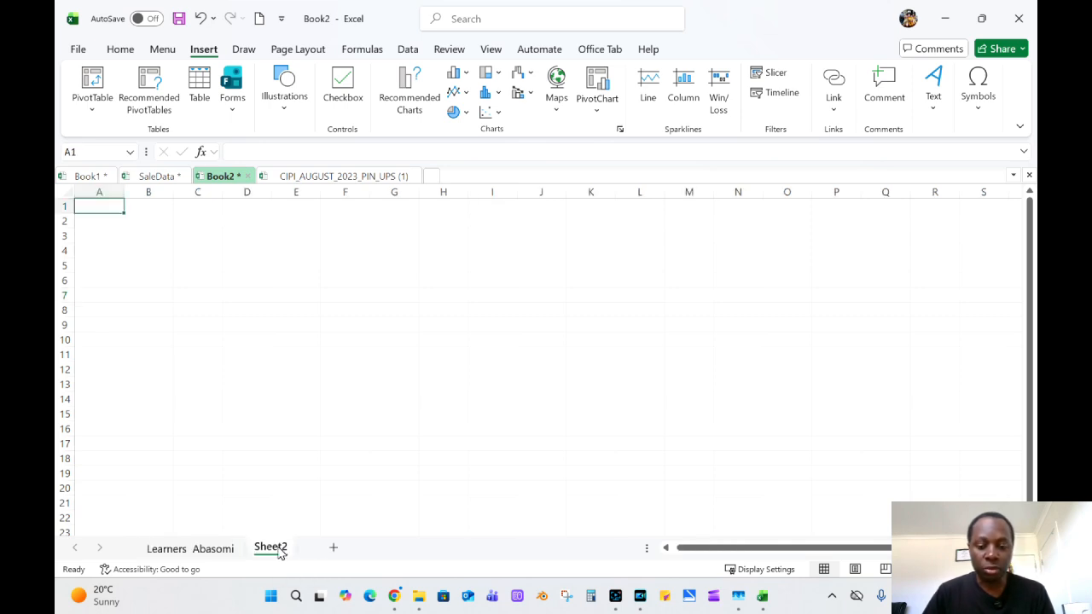
pyautogui.click(280, 550)
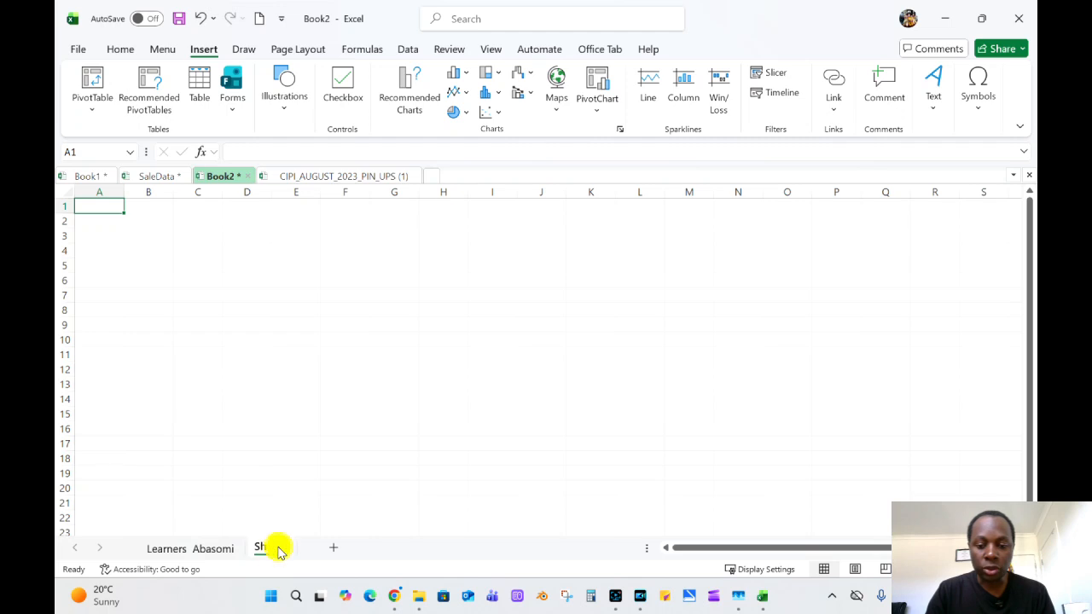
pyautogui.write('UBOS')
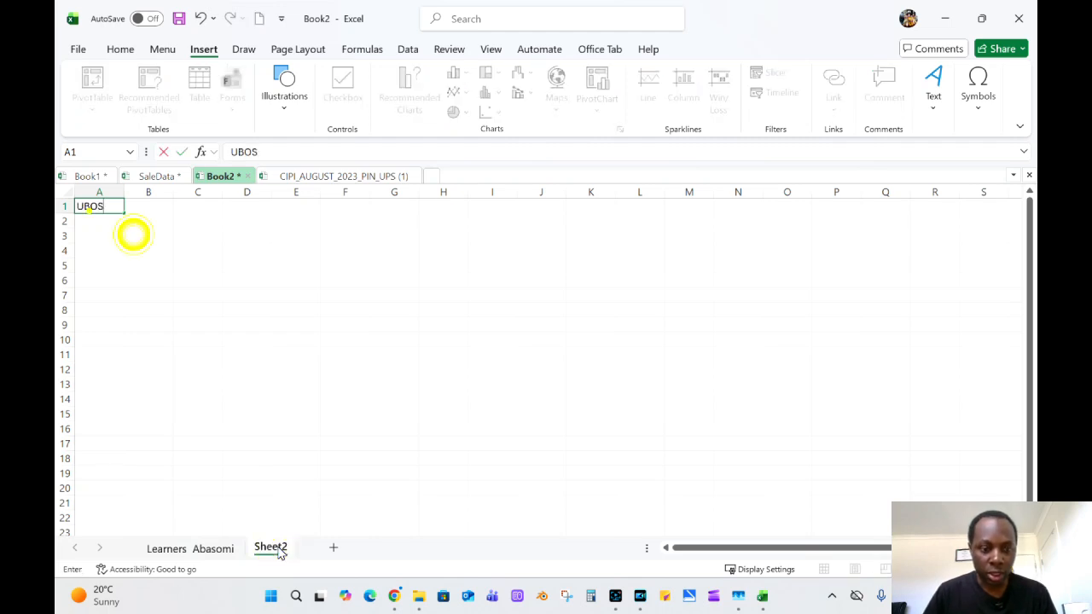
pyautogui.click(281, 550)
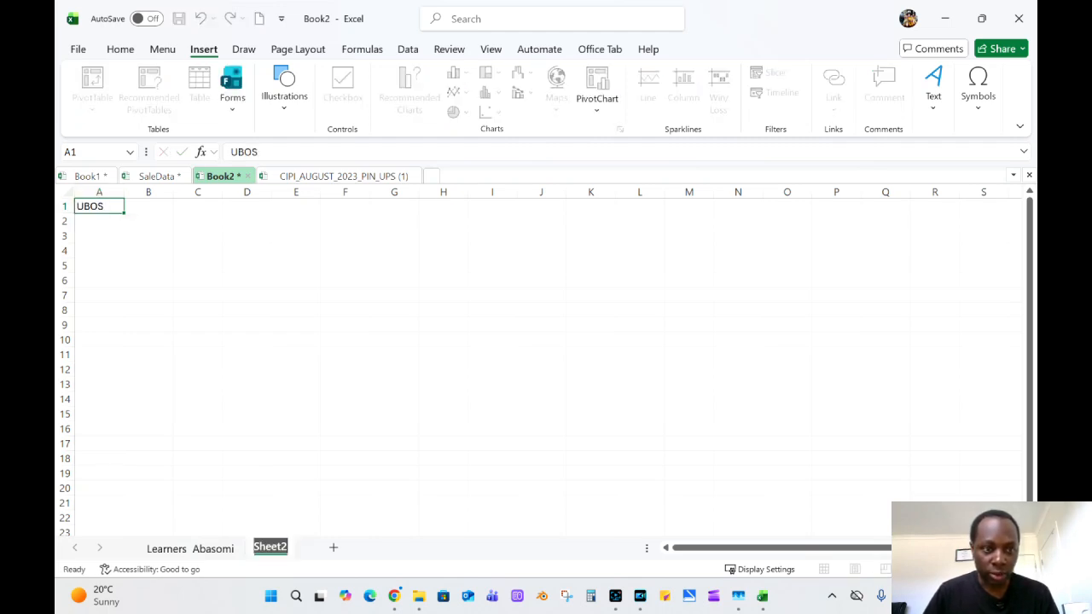
pyautogui.press('Return')
pyautogui.click(88, 211)
pyautogui.press('Delete')
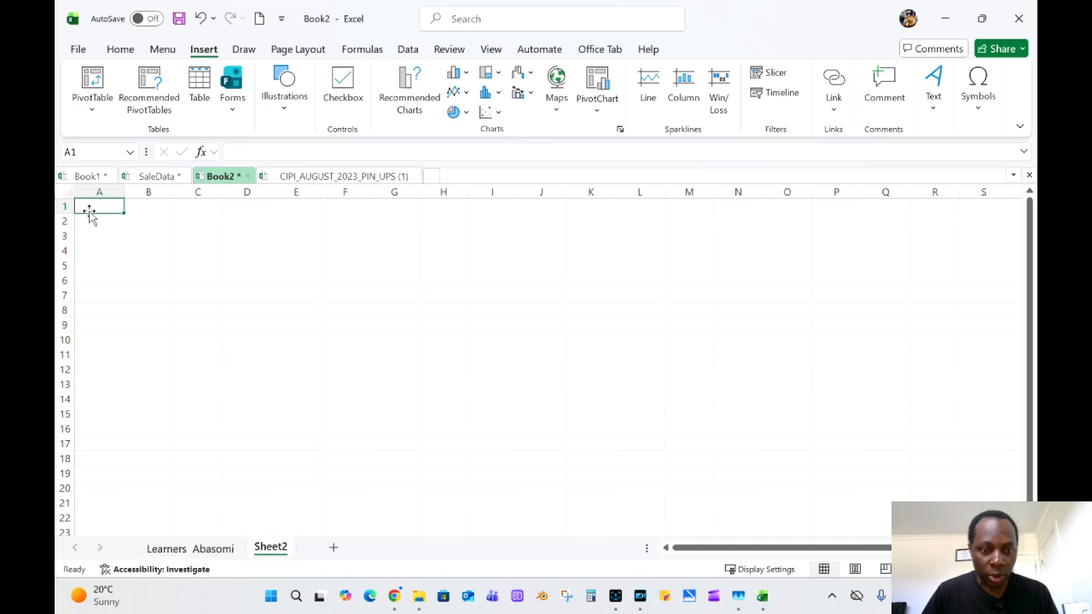
# Rename Sheet2 in Book2 as UBOS.
pyautogui.hscroll(2, 171, 376)
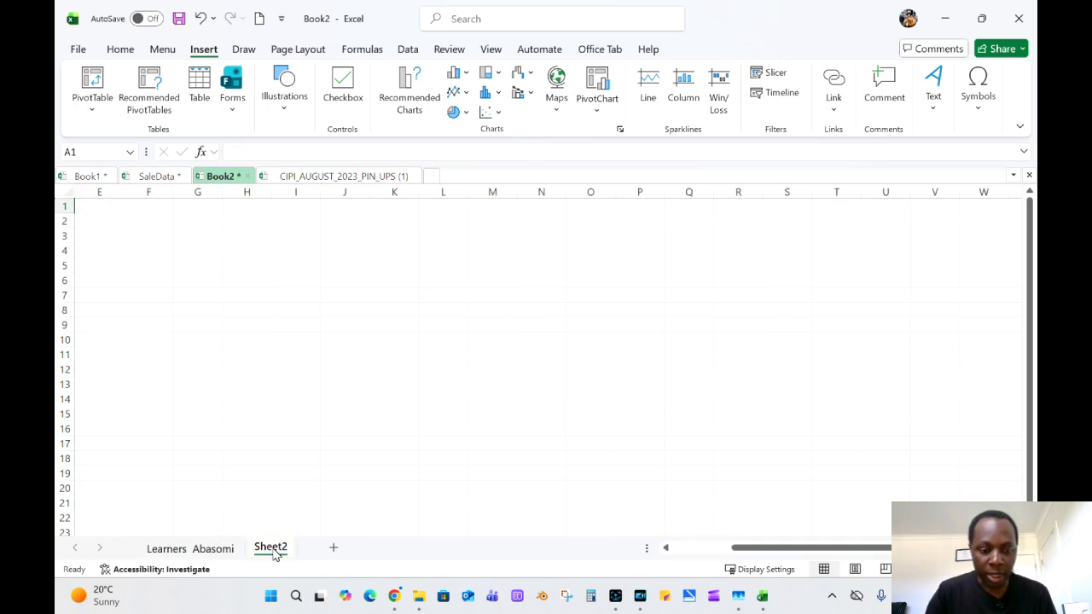
pyautogui.doubleClick(271, 549)
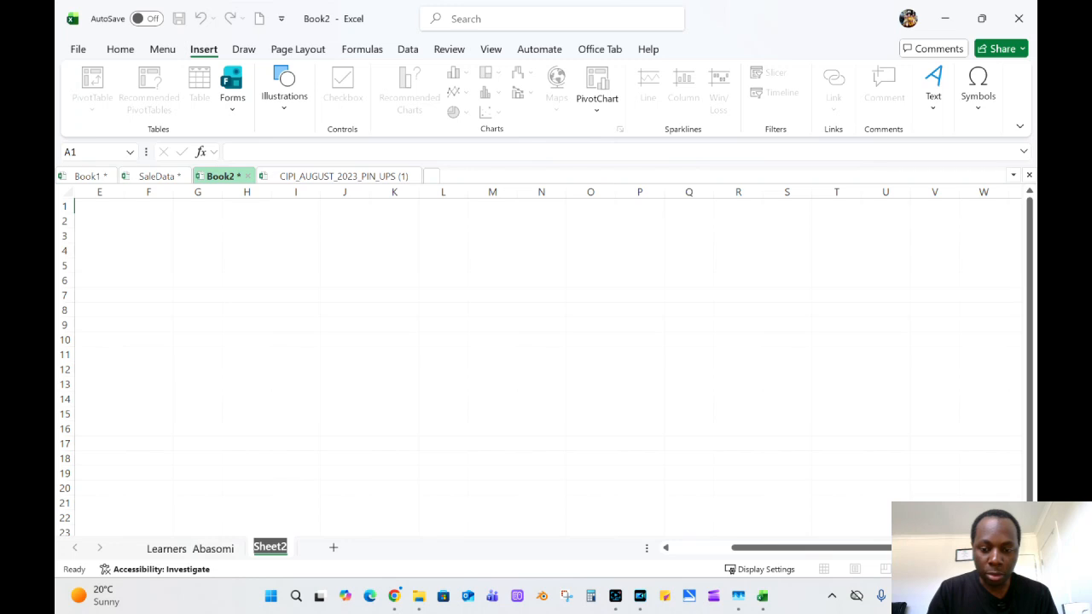
pyautogui.write('UBOS')
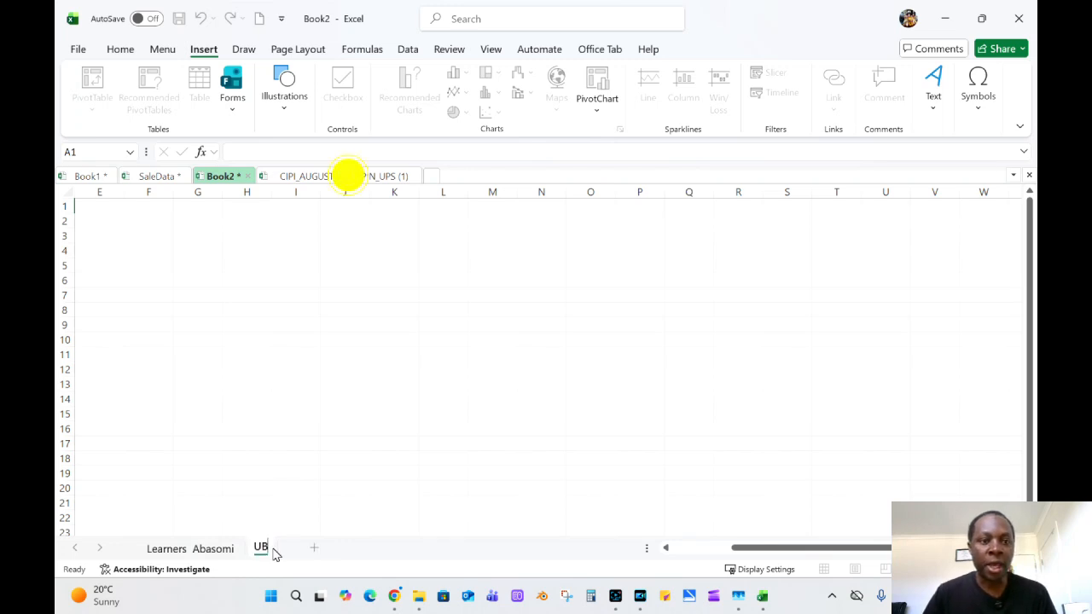
pyautogui.press('Return')
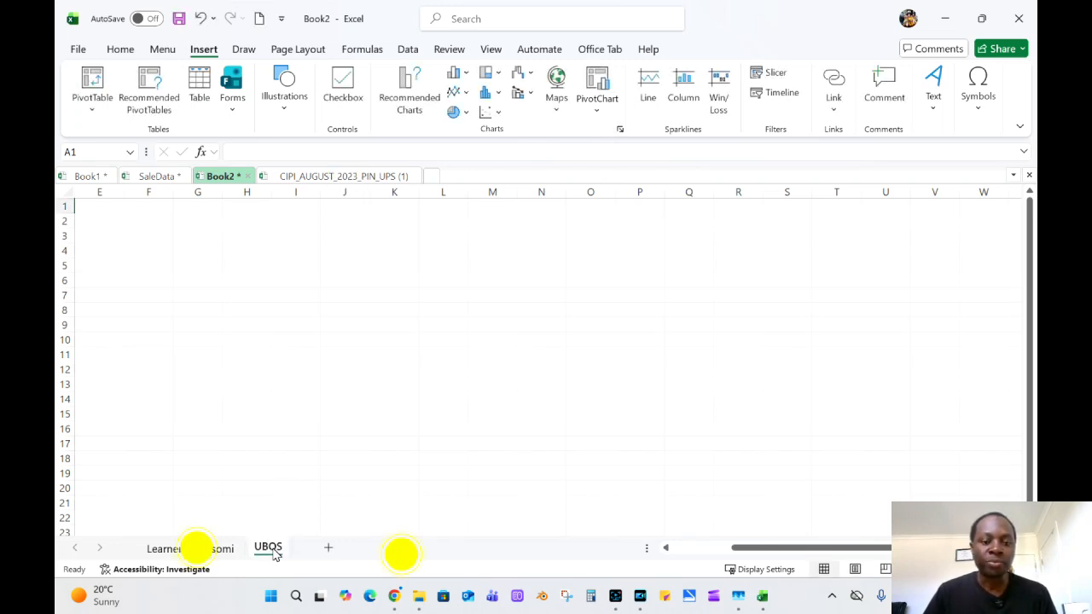
# Return to the CIPI_AUGUST_2023_PIN_UPS workbook and view the first columns of the All Construction and 41-Buildings sheets.
pyautogui.click(345, 177)
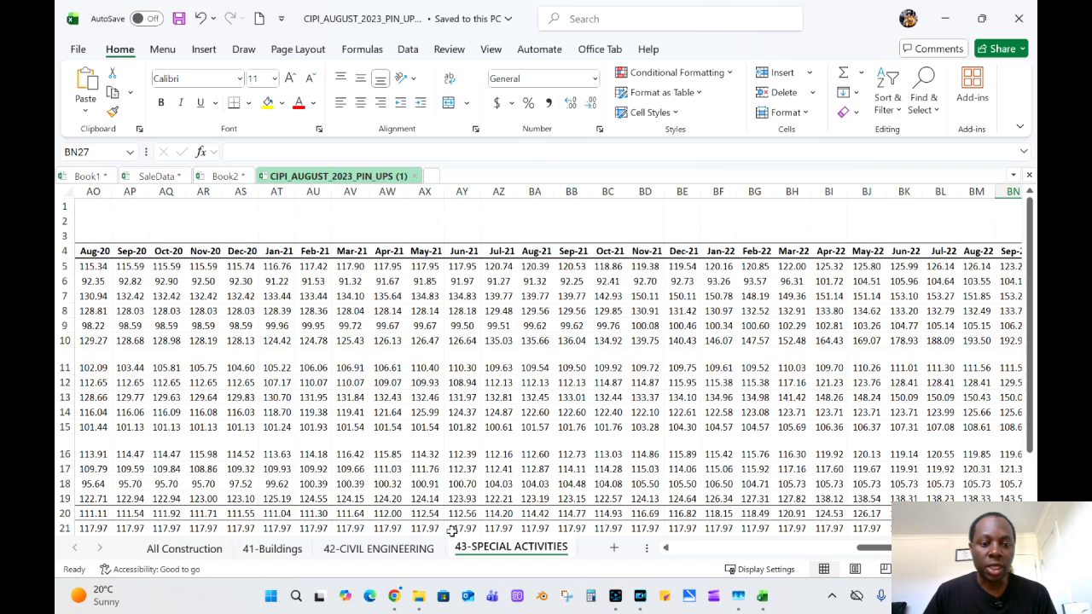
pyautogui.click(189, 551)
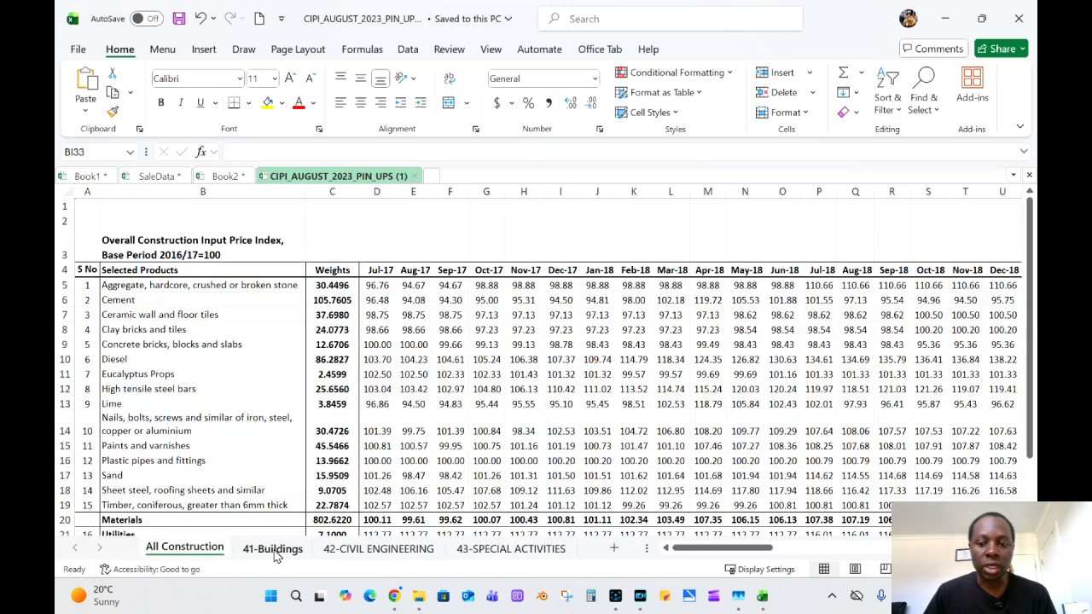
pyautogui.click(276, 552)
pyautogui.moveTo(879, 548); pyautogui.dragTo(823, 547)
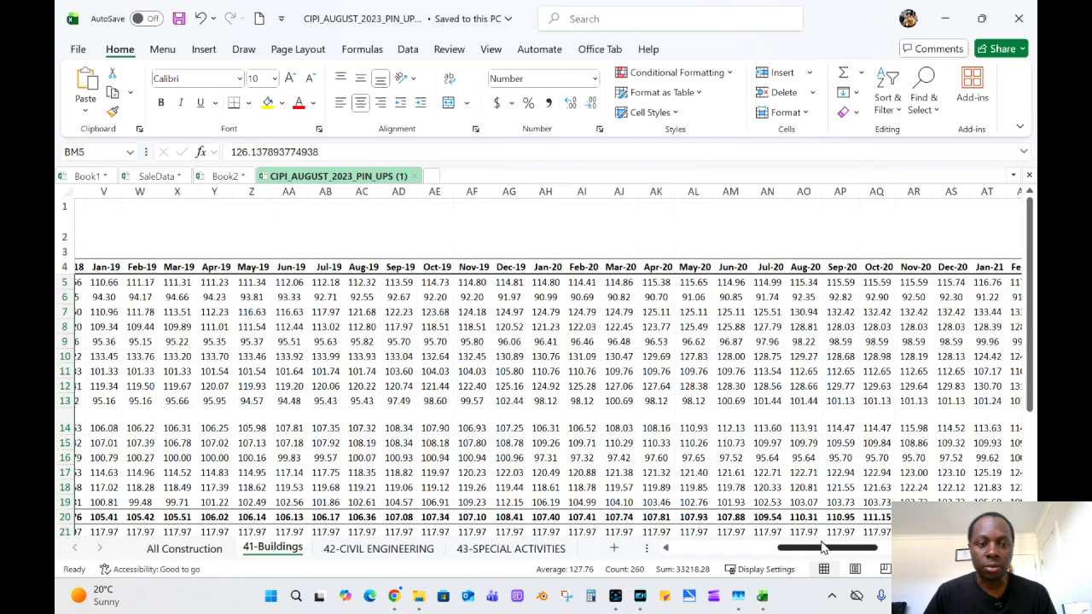
pyautogui.click(715, 549)
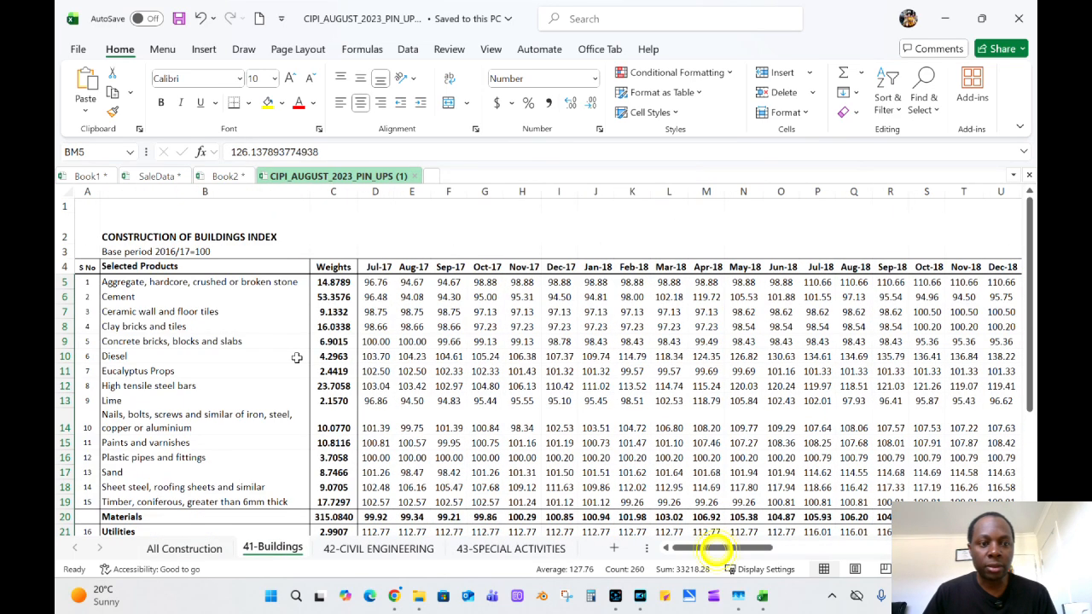
# Look through the Construction of Buildings Index table on the 41-Buildings sheet down to its overall index row.
pyautogui.click(299, 330)
pyautogui.scroll(-2, 301, 341)
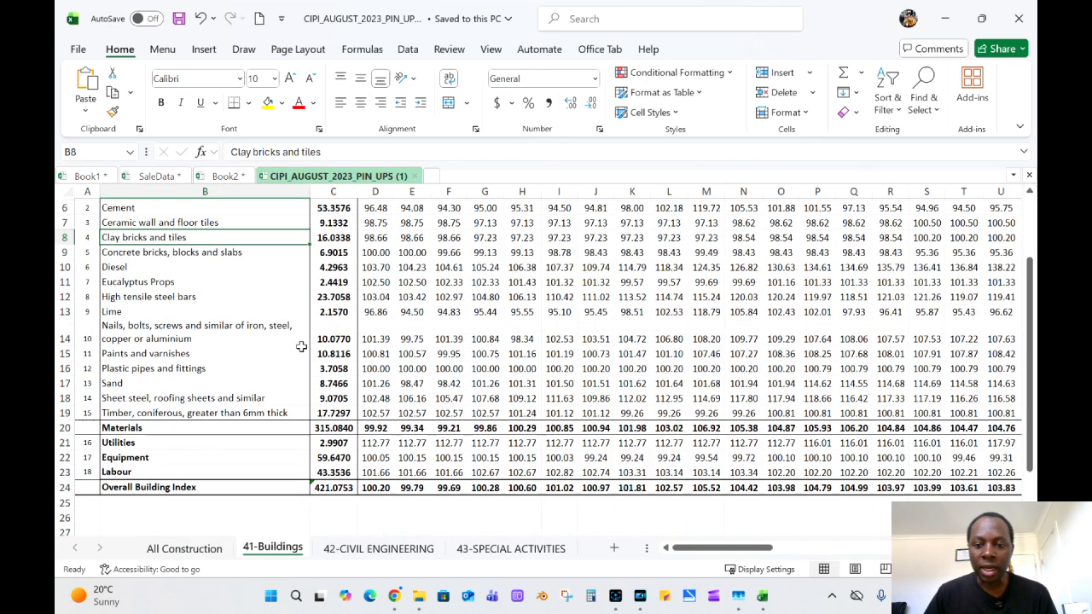
pyautogui.moveTo(720, 548); pyautogui.dragTo(701, 522)
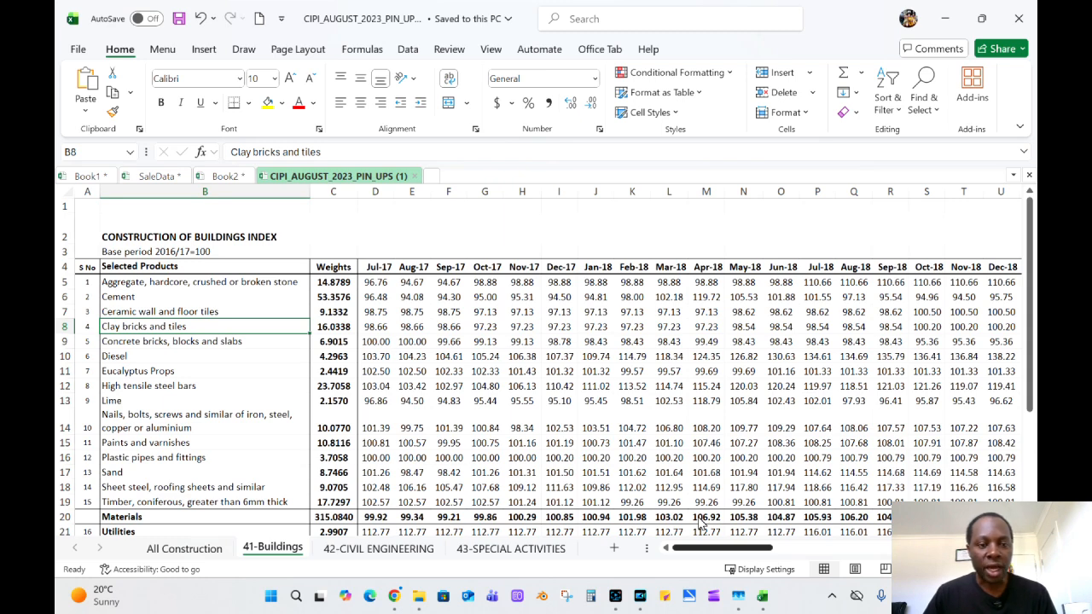
# Create a PivotTable on a new worksheet from the range A4:BY24 of the 43-SPECIAL ACTIVITIES sheet.
pyautogui.click(204, 49)
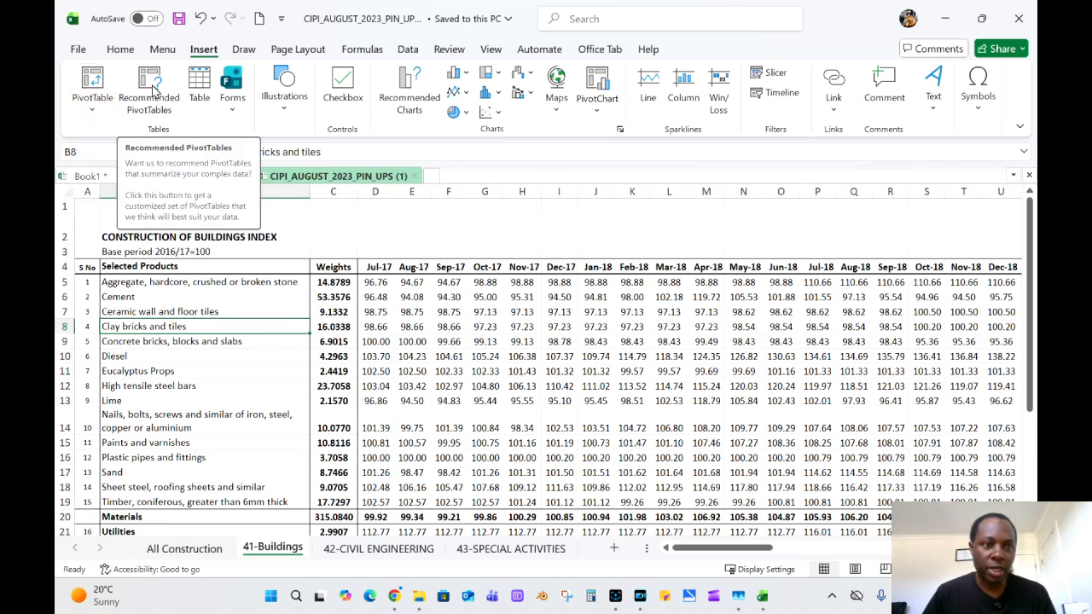
pyautogui.click(92, 105)
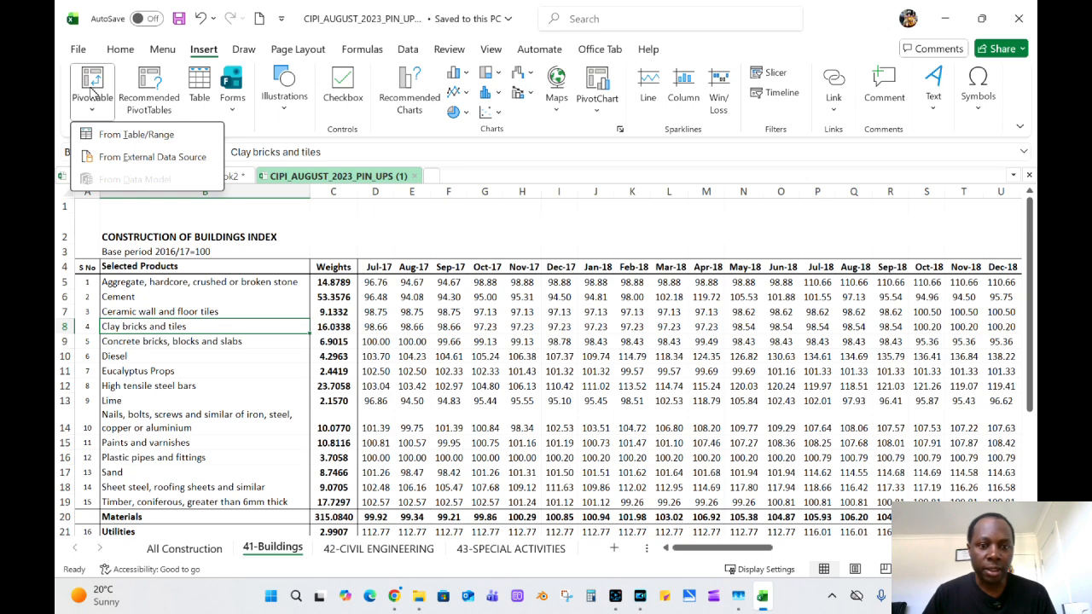
pyautogui.click(128, 135)
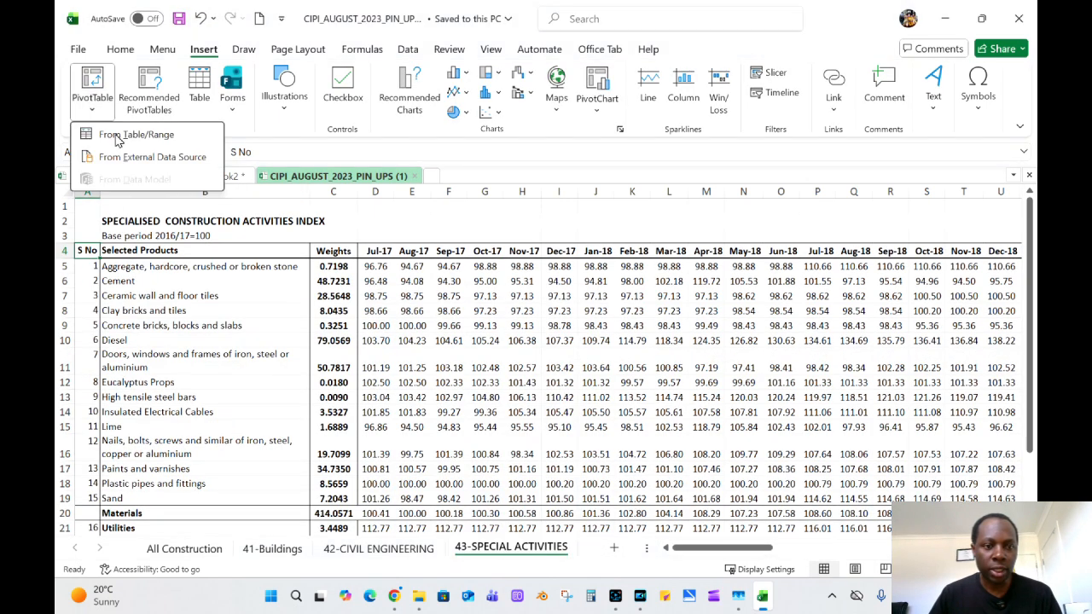
pyautogui.click(119, 141)
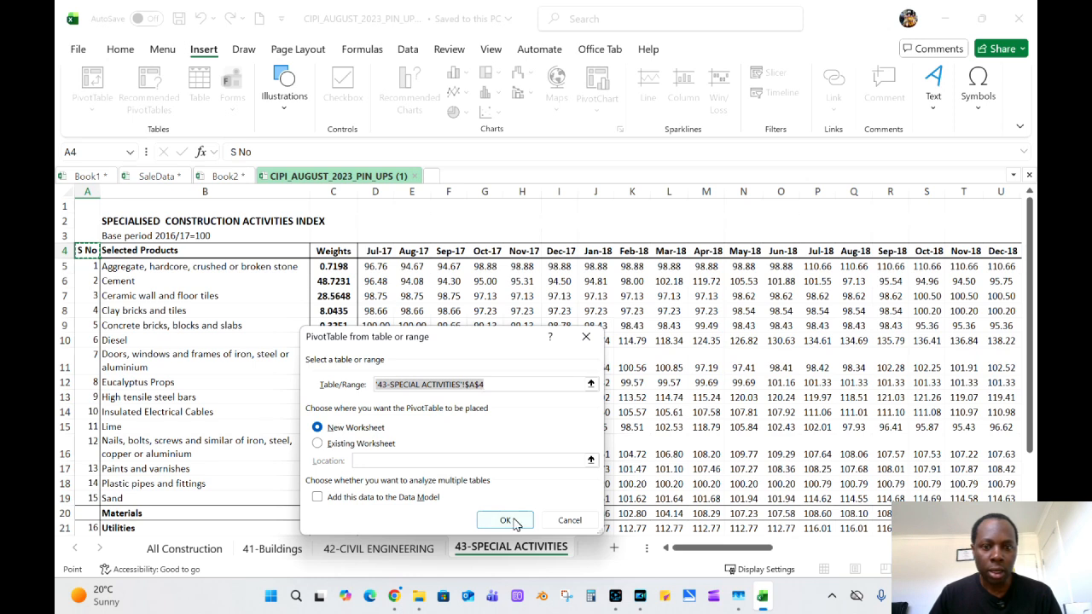
pyautogui.click(591, 385)
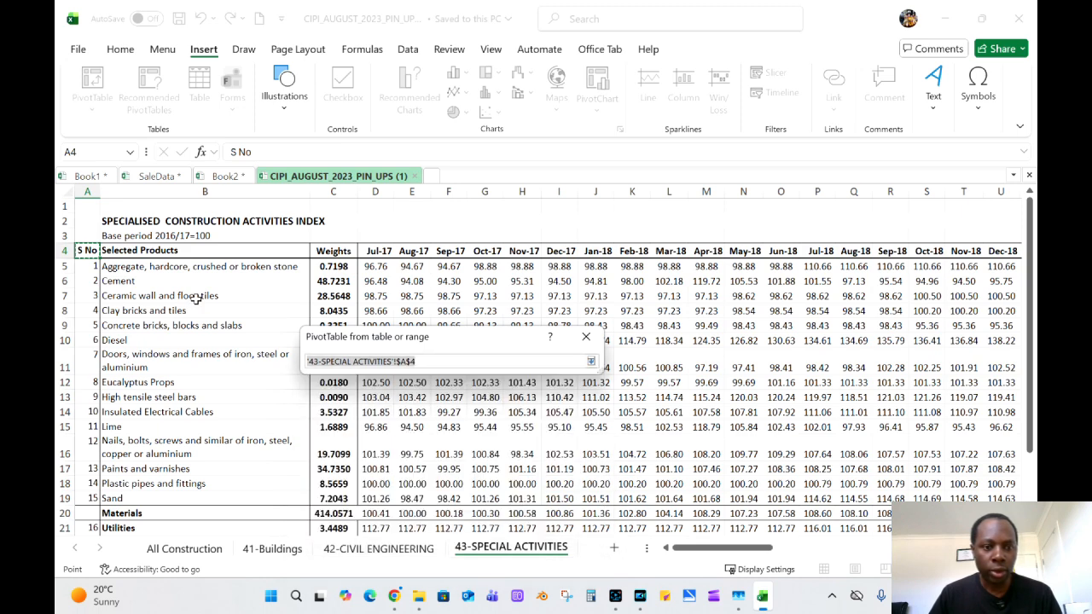
pyautogui.moveTo(87, 250); pyautogui.dragTo(284, 500)
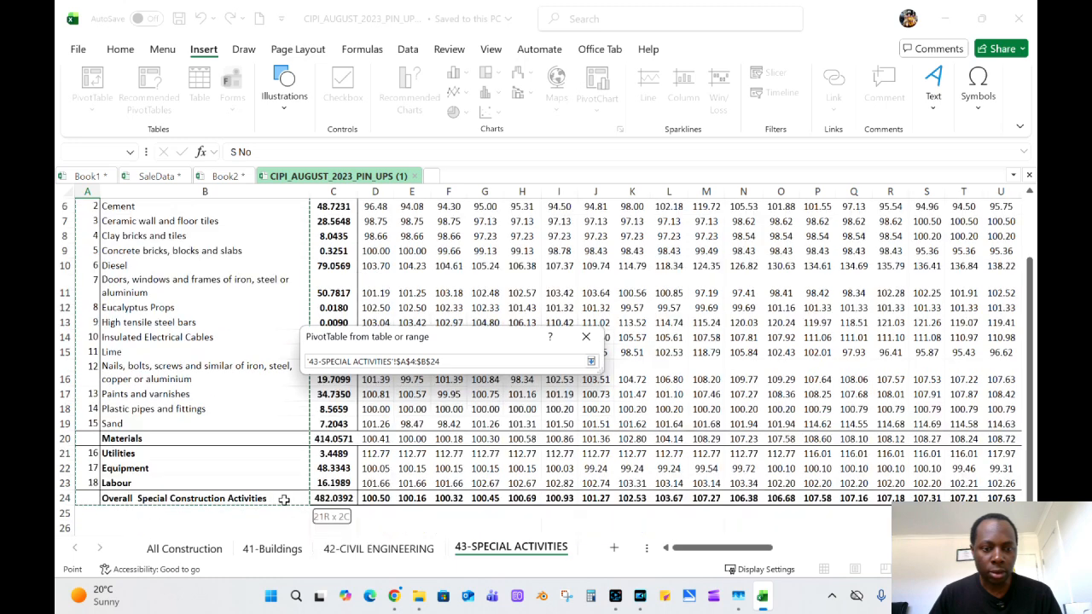
pyautogui.moveTo(284, 499); pyautogui.dragTo(964, 501)
pyautogui.click(592, 363)
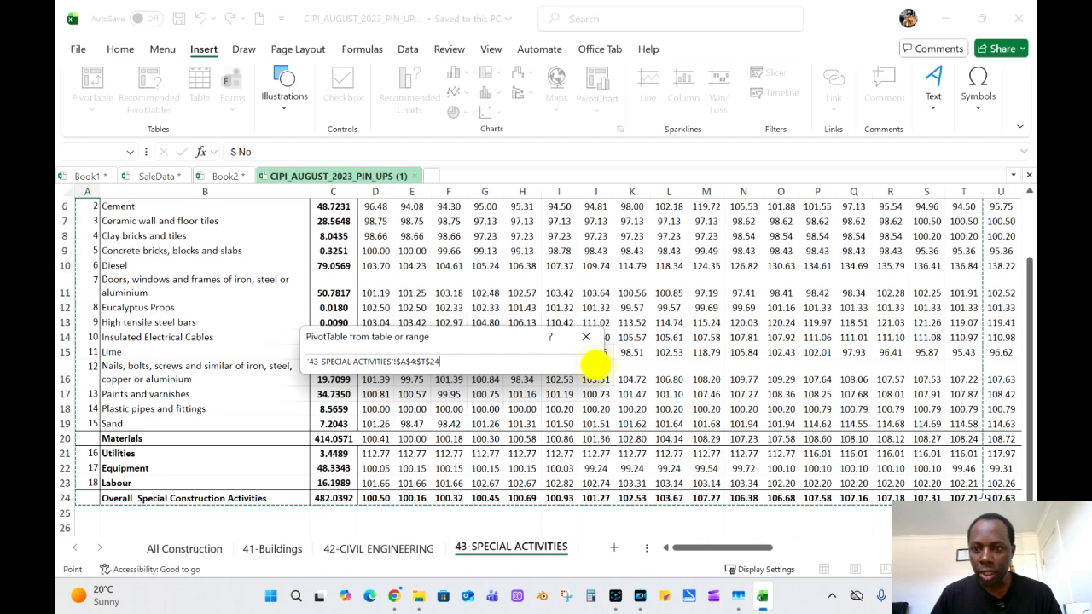
pyautogui.moveTo(983, 494); pyautogui.dragTo(1034, 496)
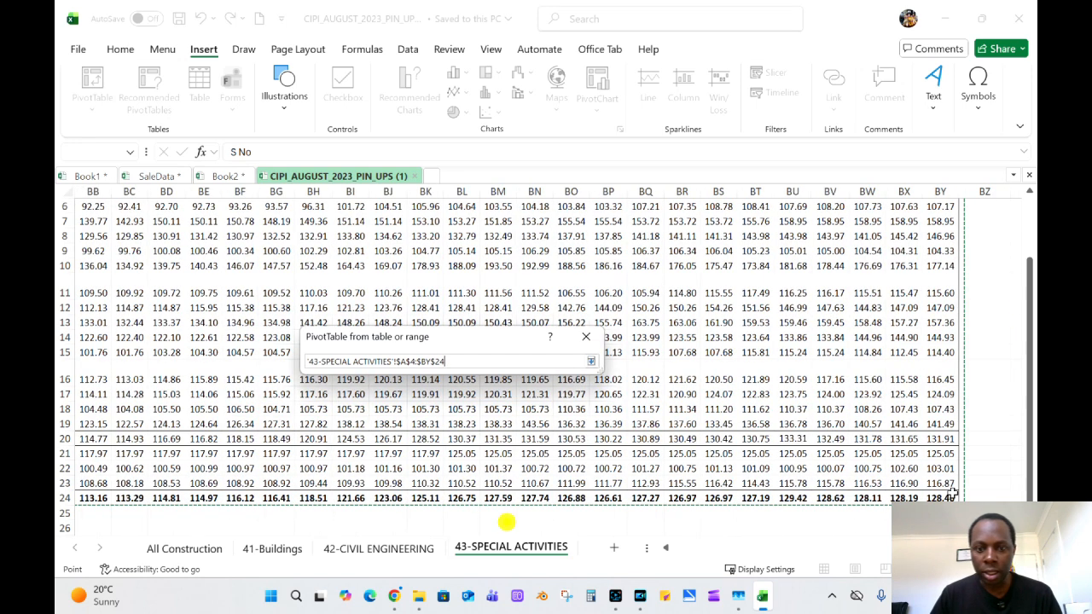
pyautogui.click(590, 361)
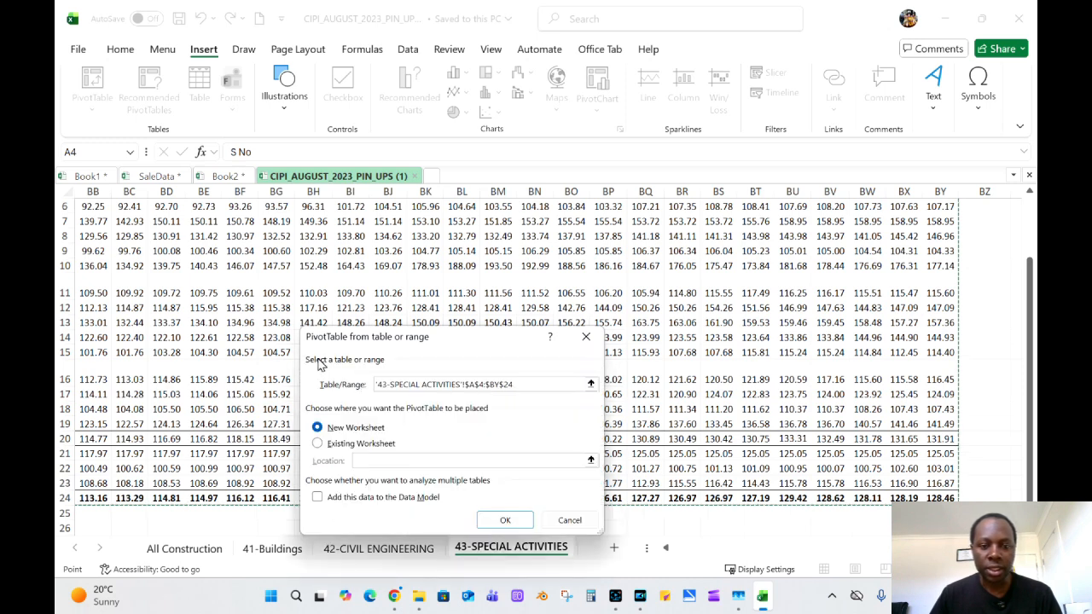
pyautogui.click(506, 522)
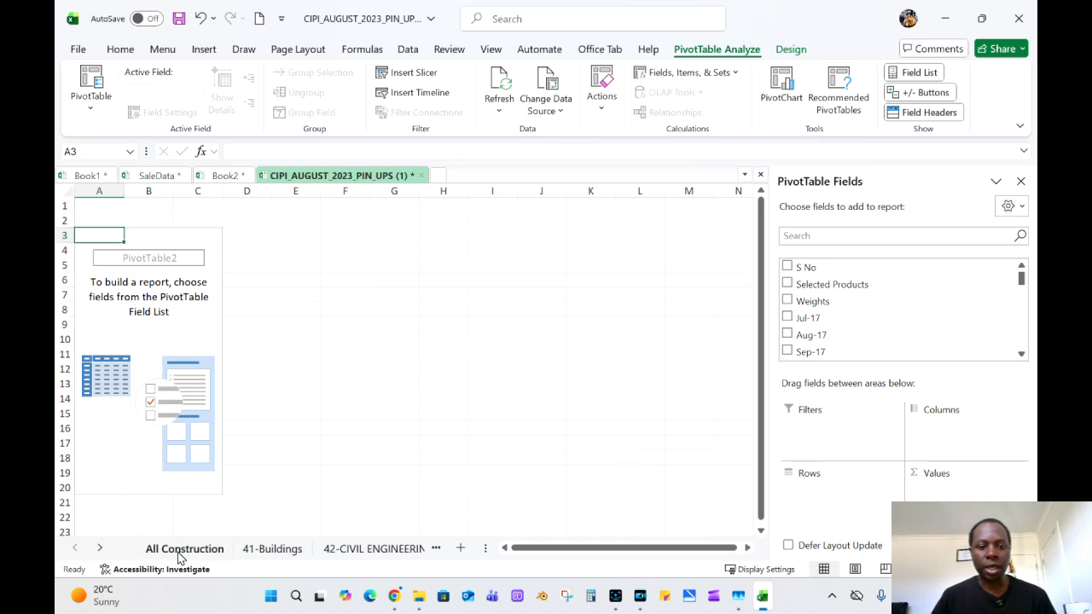
# Examine the empty PivotTable sheet, its design options and the first columns of the 42-CIVIL ENGINEERING sheet.
pyautogui.click(100, 549)
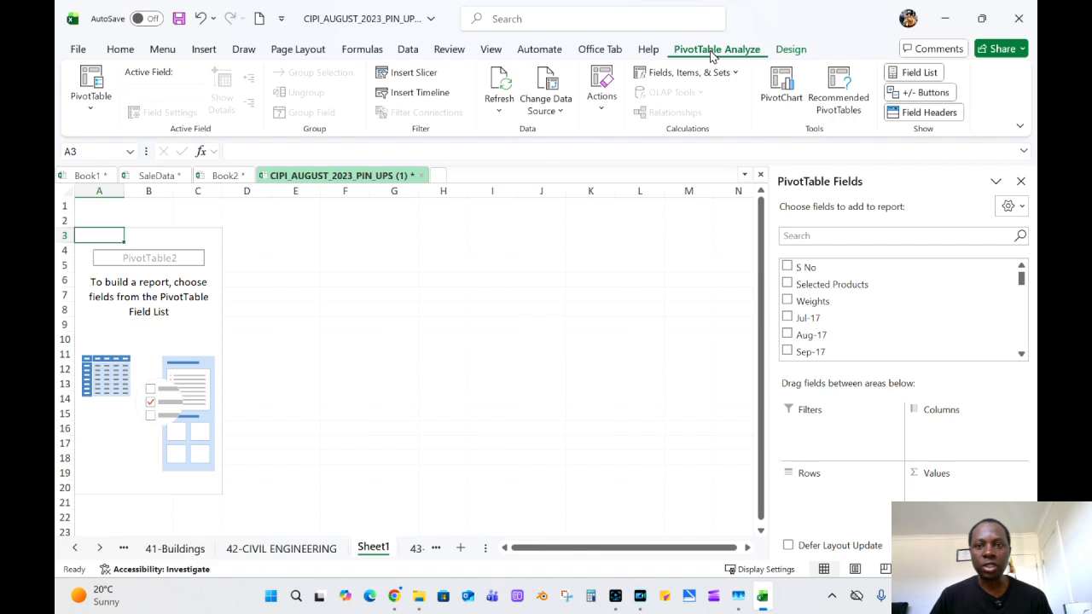
pyautogui.click(790, 53)
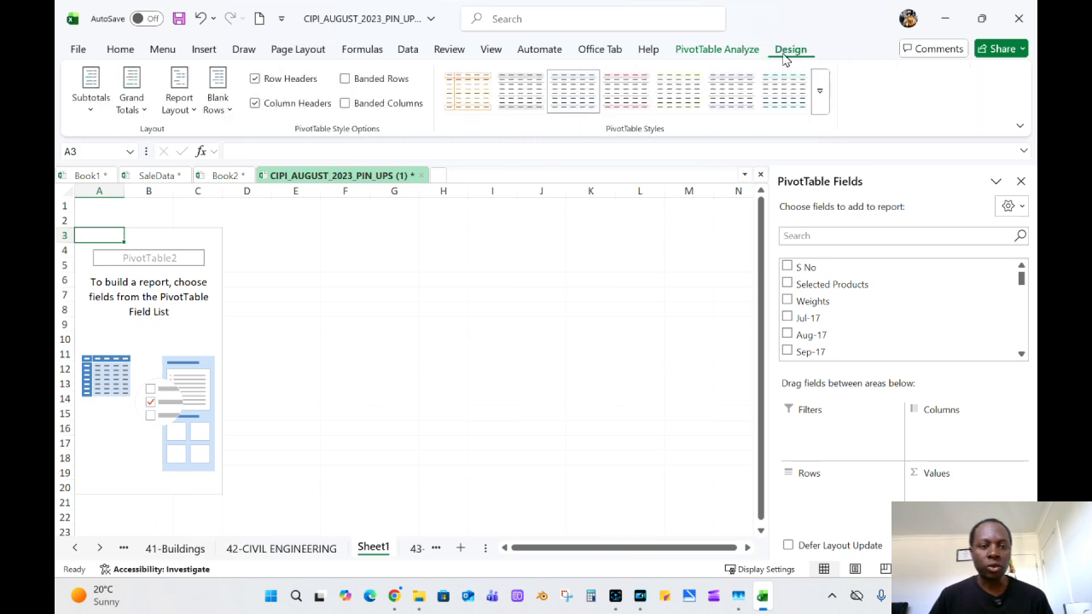
pyautogui.click(140, 244)
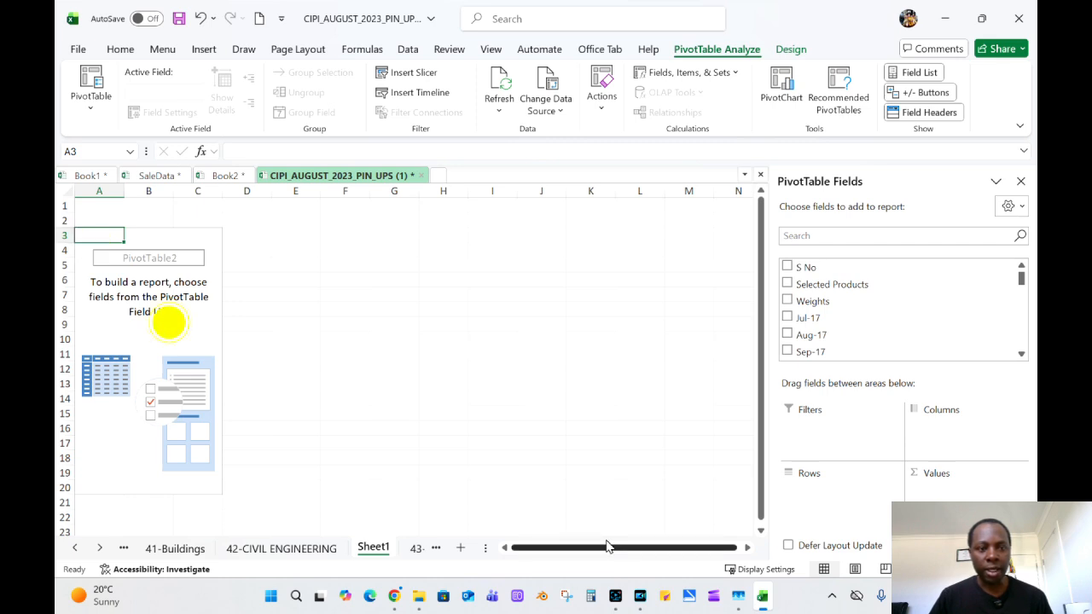
pyautogui.moveTo(154, 250); pyautogui.dragTo(161, 227)
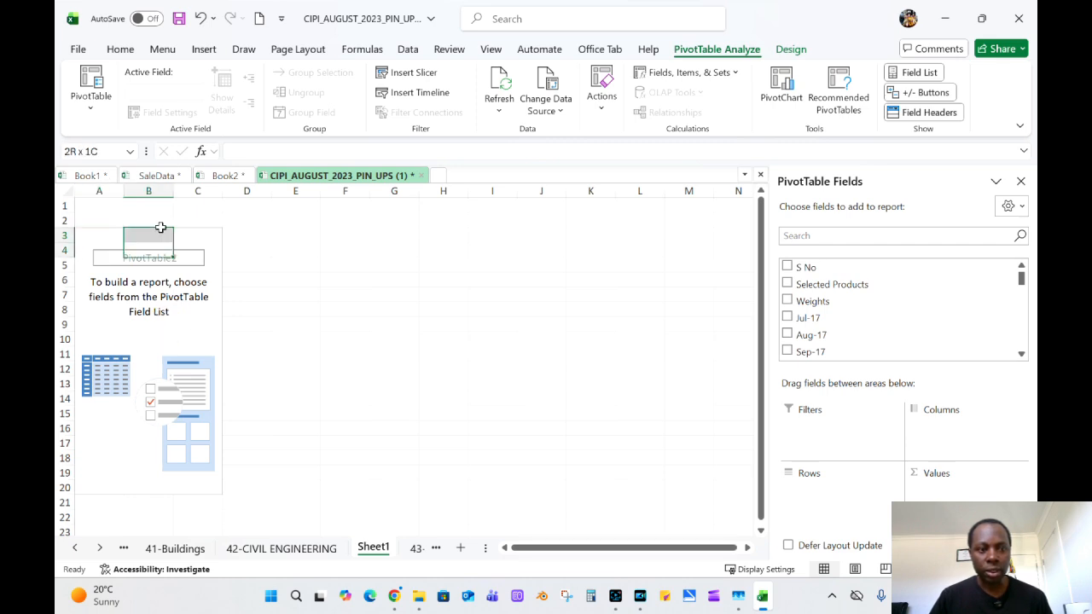
pyautogui.moveTo(161, 227); pyautogui.dragTo(91, 242)
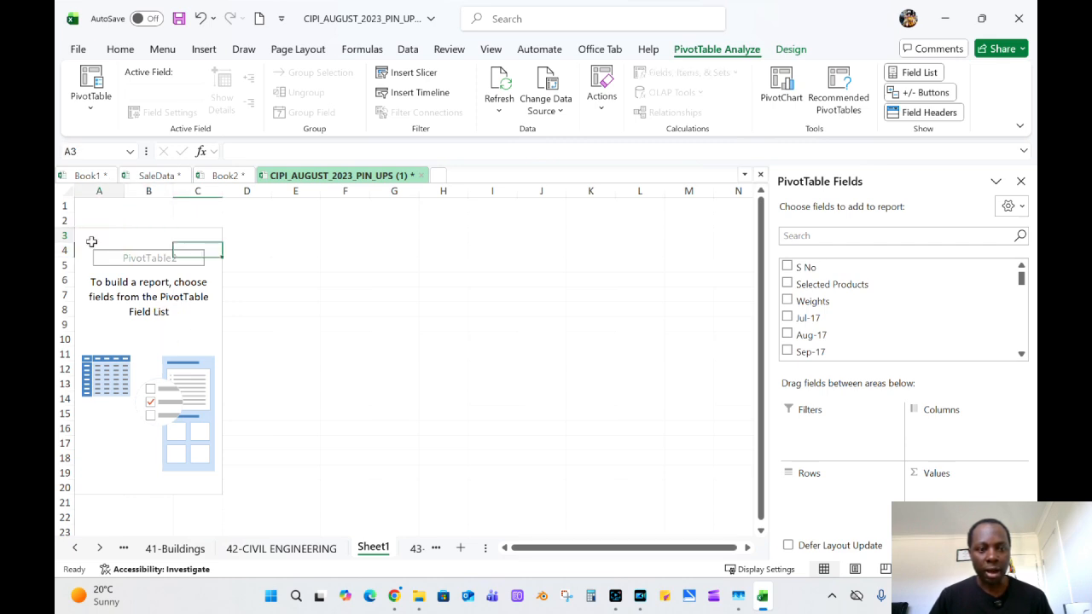
pyautogui.click(155, 328)
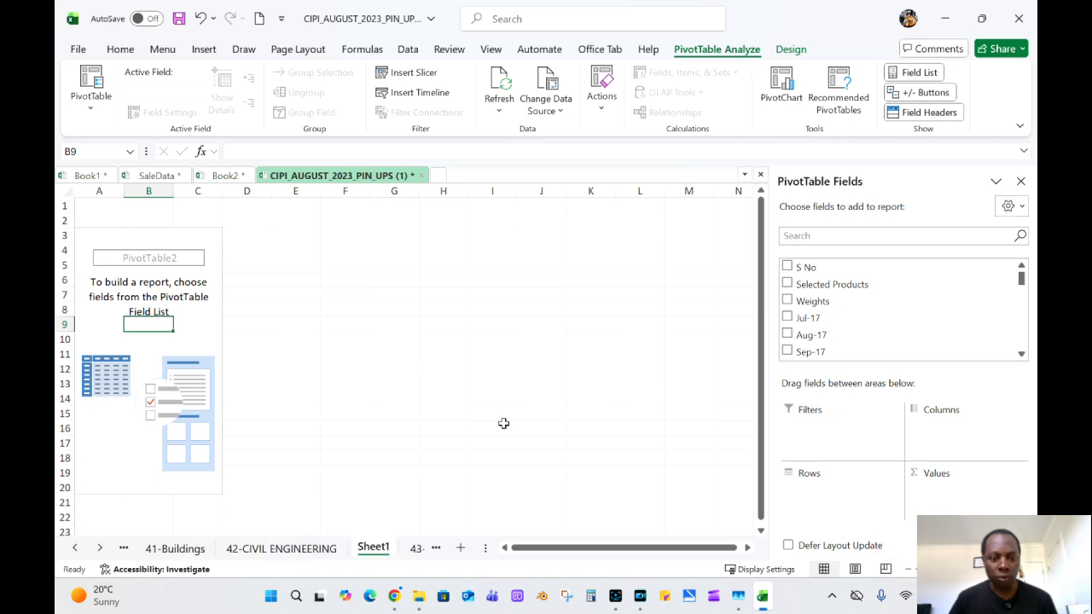
pyautogui.click(286, 547)
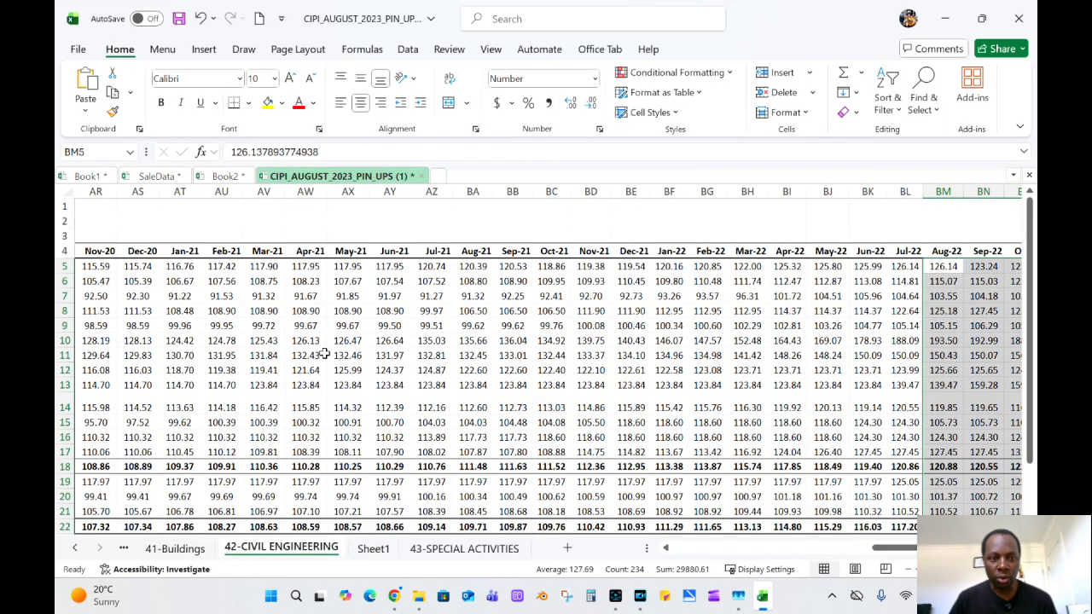
pyautogui.hscroll(-15, 324, 354)
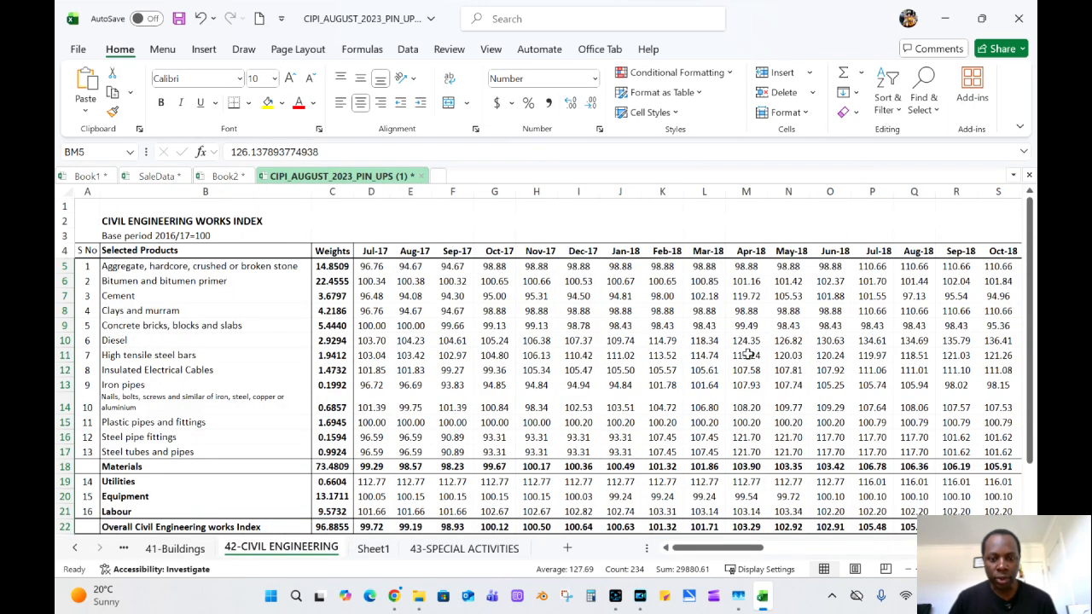
# Return to the PivotTable on Sheet1 and add the Selected Products field as its rows.
pyautogui.click(373, 549)
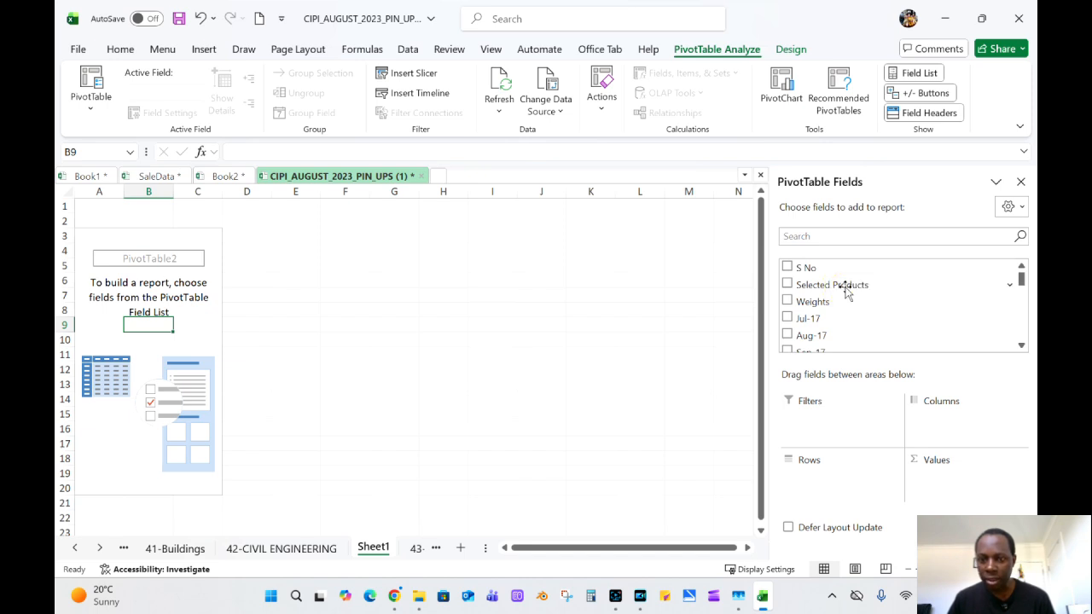
pyautogui.moveTo(845, 292); pyautogui.dragTo(825, 503)
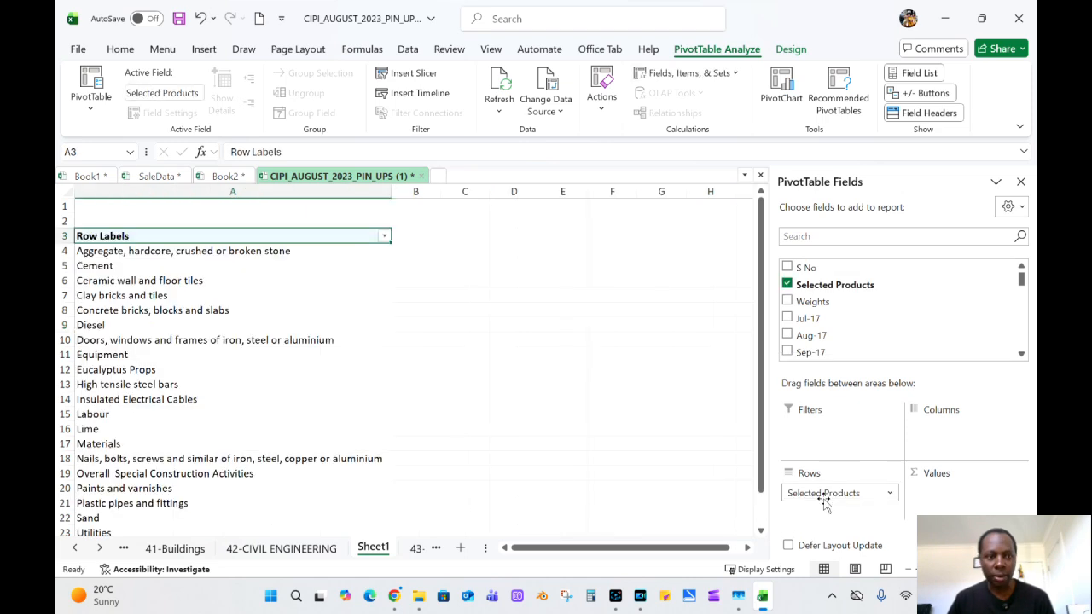
pyautogui.scroll(-1, 225, 316)
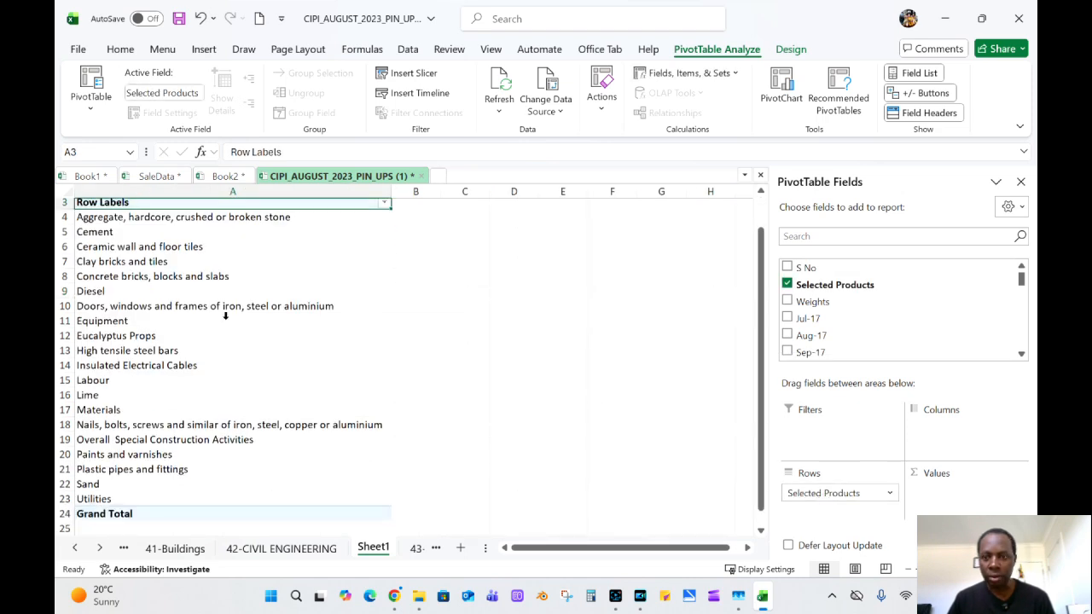
pyautogui.scroll(-1, 225, 316)
# Add the Jul-17 and Sep-17 fields to the PivotTable as summed values.
pyautogui.click(812, 281)
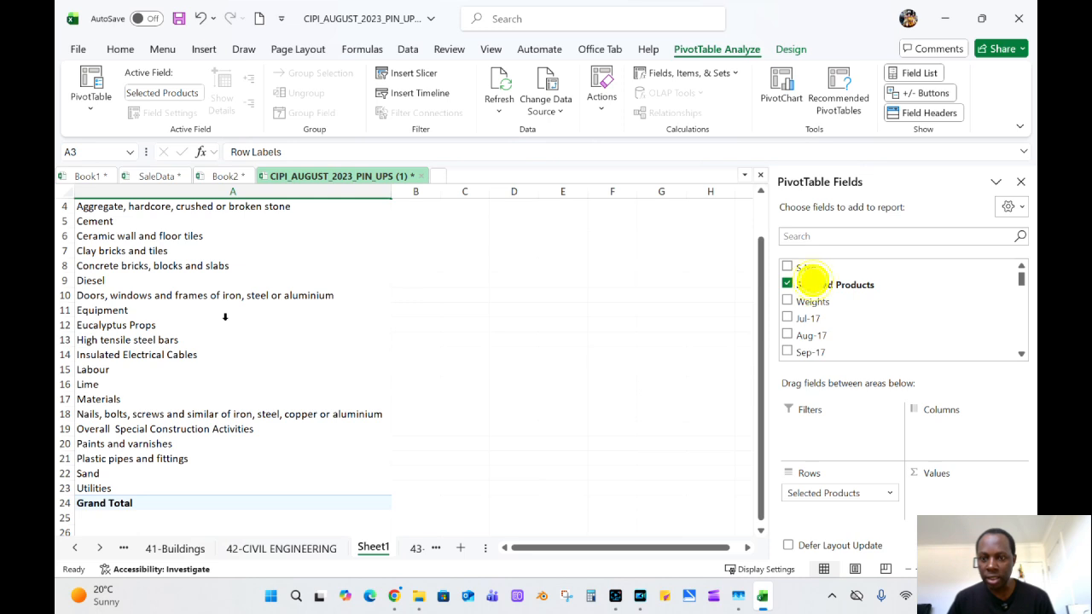
pyautogui.scroll(1, 226, 317)
pyautogui.scroll(-1, 827, 312)
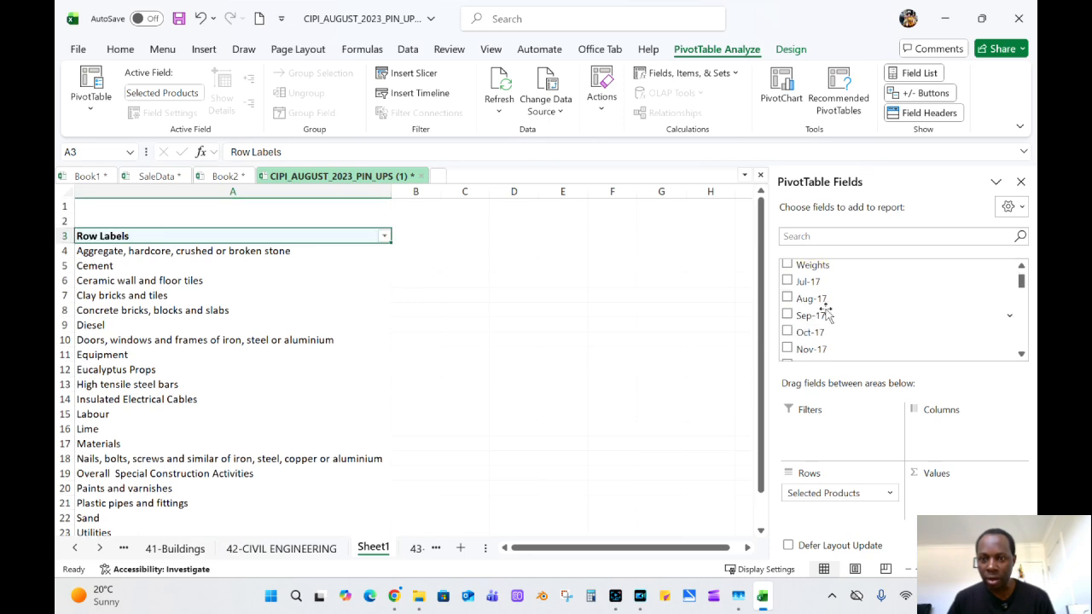
pyautogui.scroll(1, 826, 307)
pyautogui.scroll(-1, 821, 292)
pyautogui.click(815, 287)
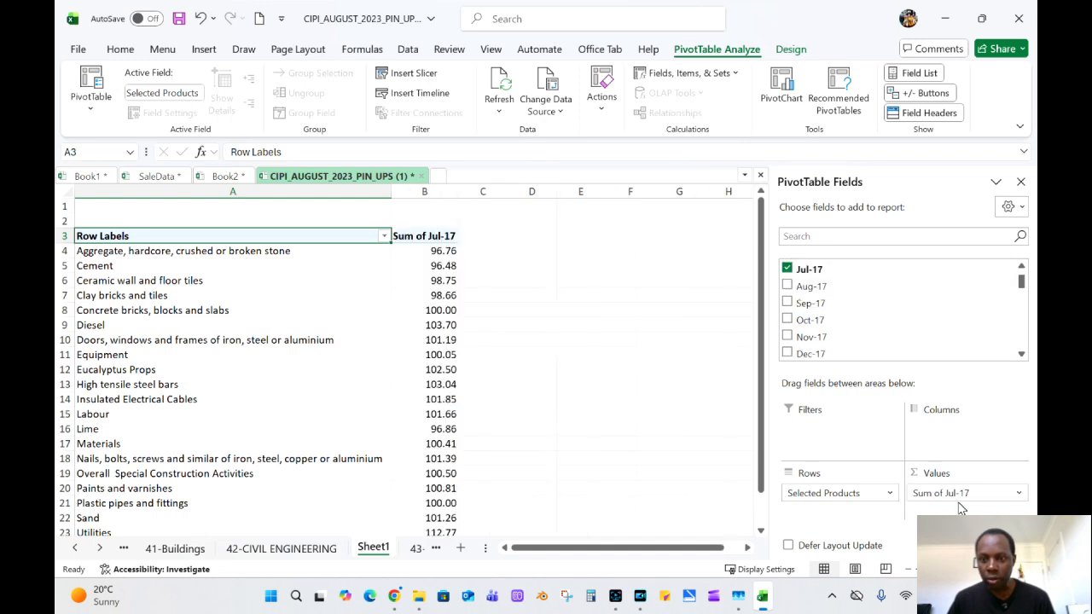
pyautogui.click(802, 303)
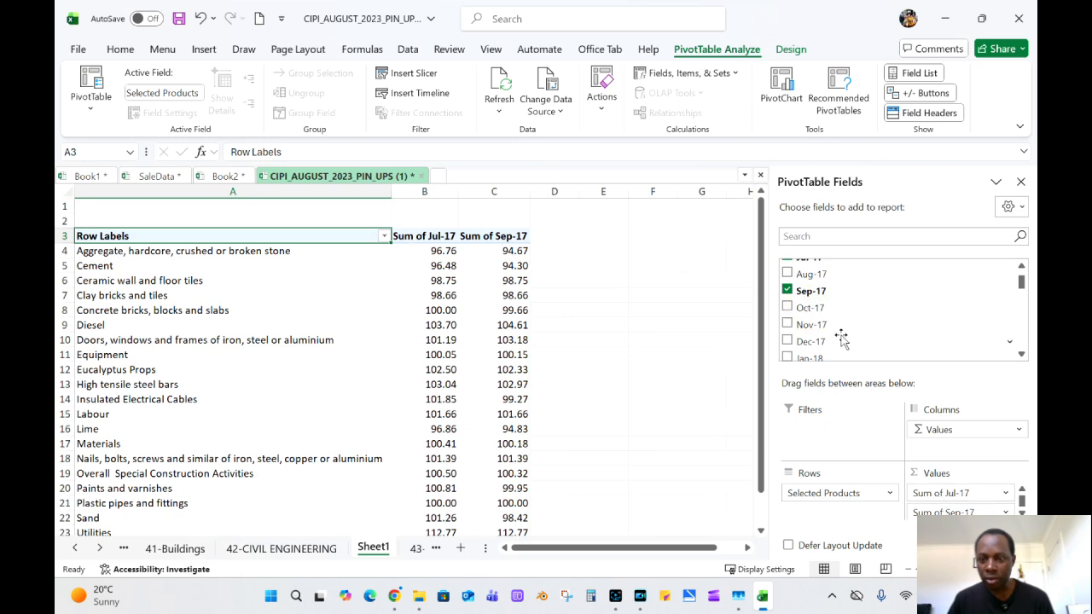
# Add the Oct-17, Nov-17, Dec-17 and Jan-18 fields to the PivotTable as summed values.
pyautogui.scroll(-1, 842, 339)
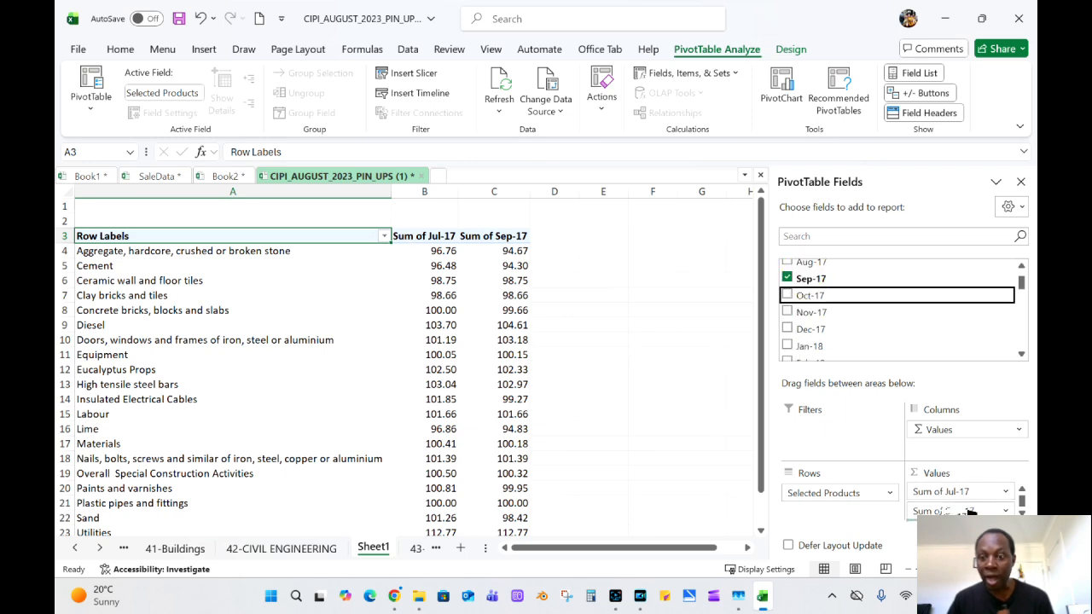
pyautogui.click(788, 295)
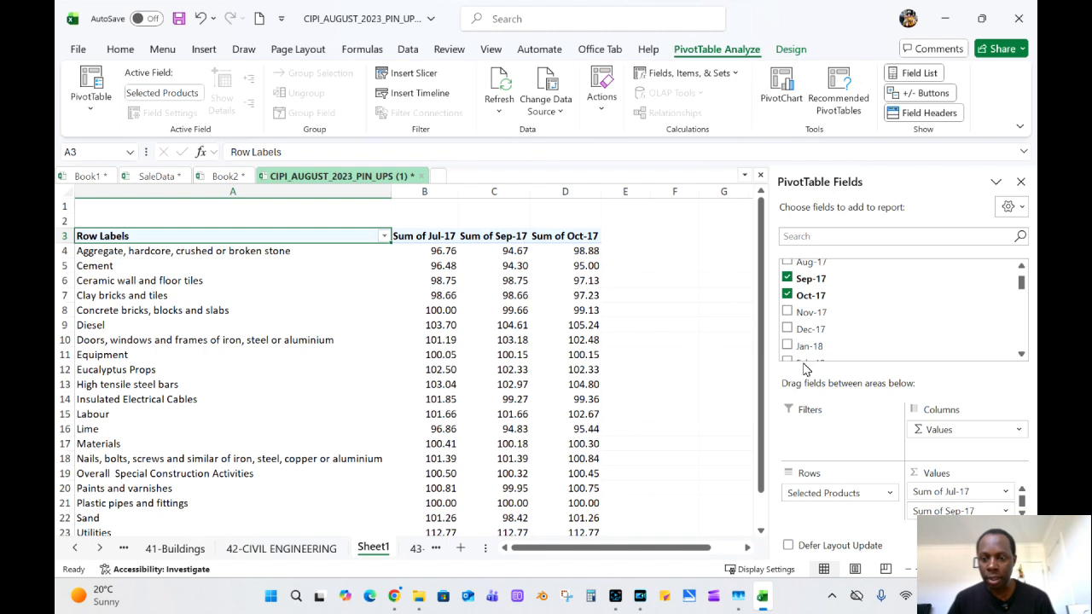
pyautogui.scroll(-2, 854, 341)
pyautogui.scroll(-1, 986, 508)
pyautogui.press('space')
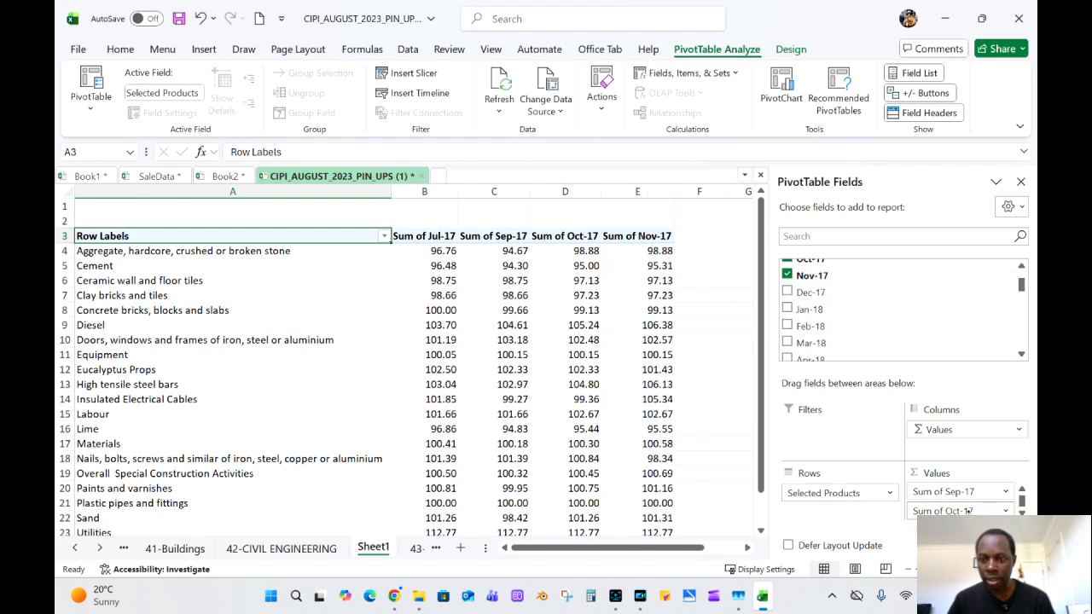
pyautogui.moveTo(968, 510)
pyautogui.mouseDown()
pyautogui.moveTo(817, 304)
pyautogui.moveTo(969, 510)
pyautogui.mouseUp()
pyautogui.moveTo(809, 304); pyautogui.dragTo(920, 506)
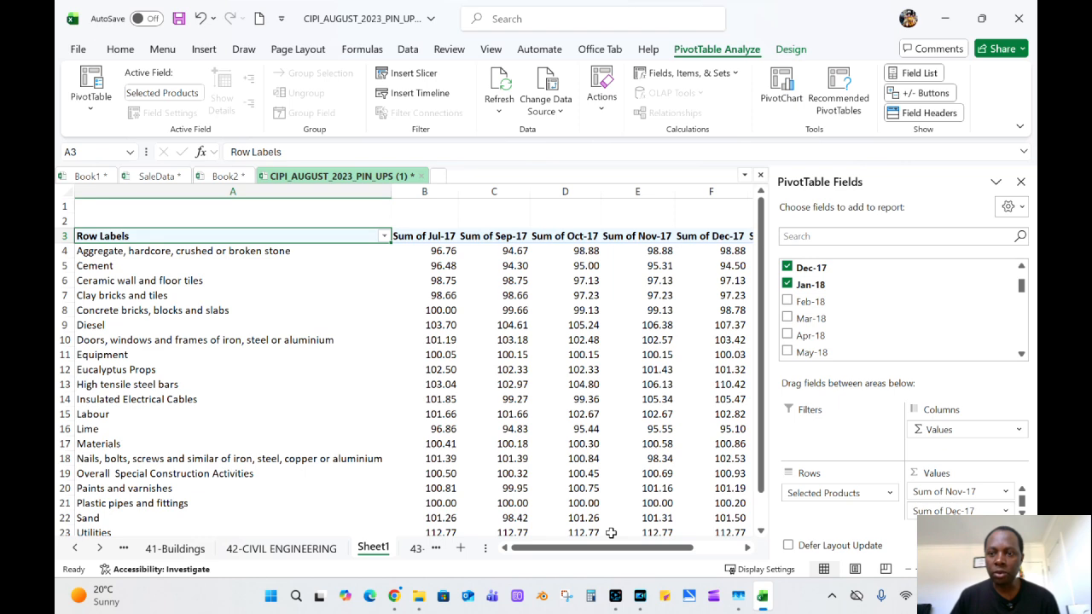
# Hide the PivotTable field list and view the report down to its Grand Total row.
pyautogui.click(1024, 185)
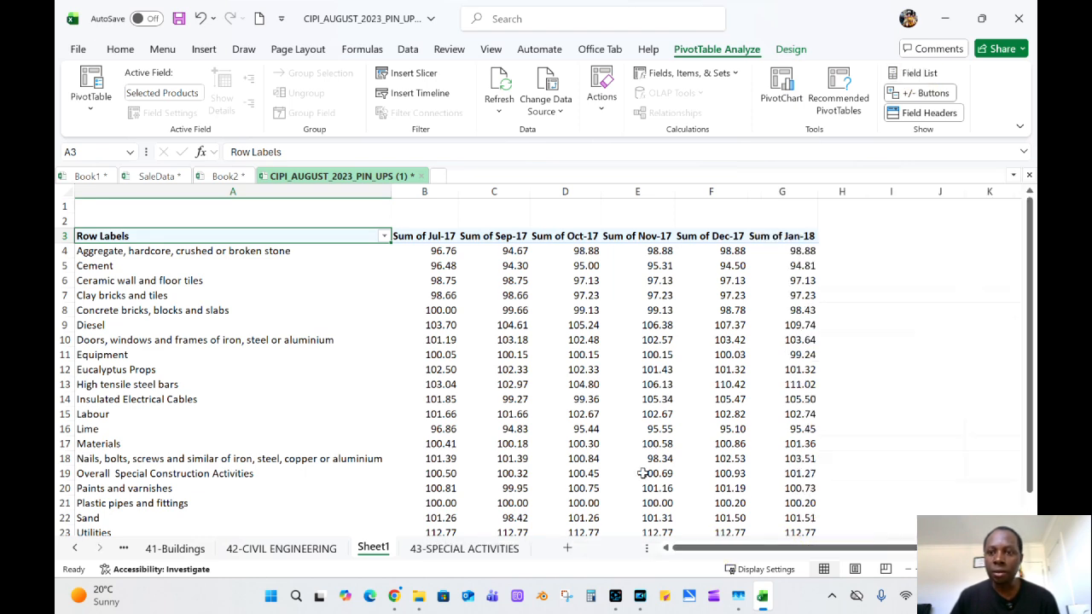
pyautogui.click(920, 74)
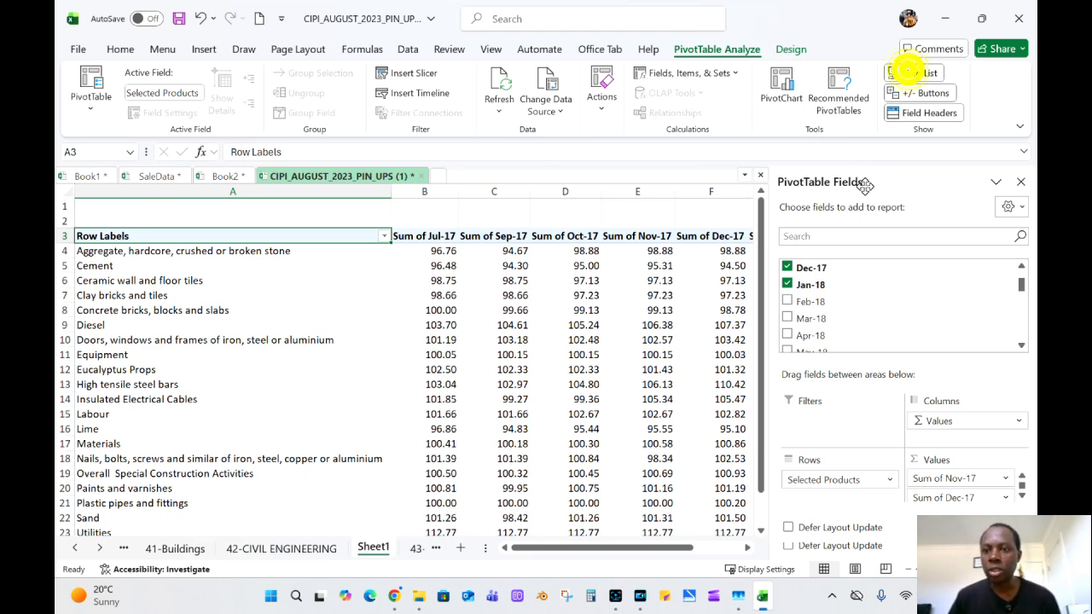
pyautogui.click(910, 75)
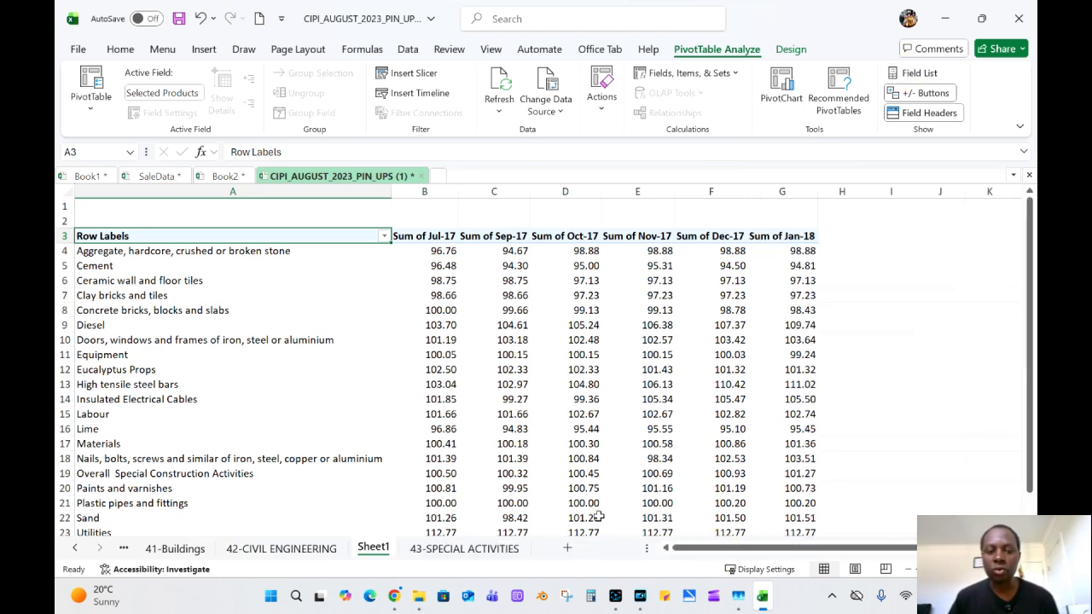
pyautogui.scroll(-1, 239, 392)
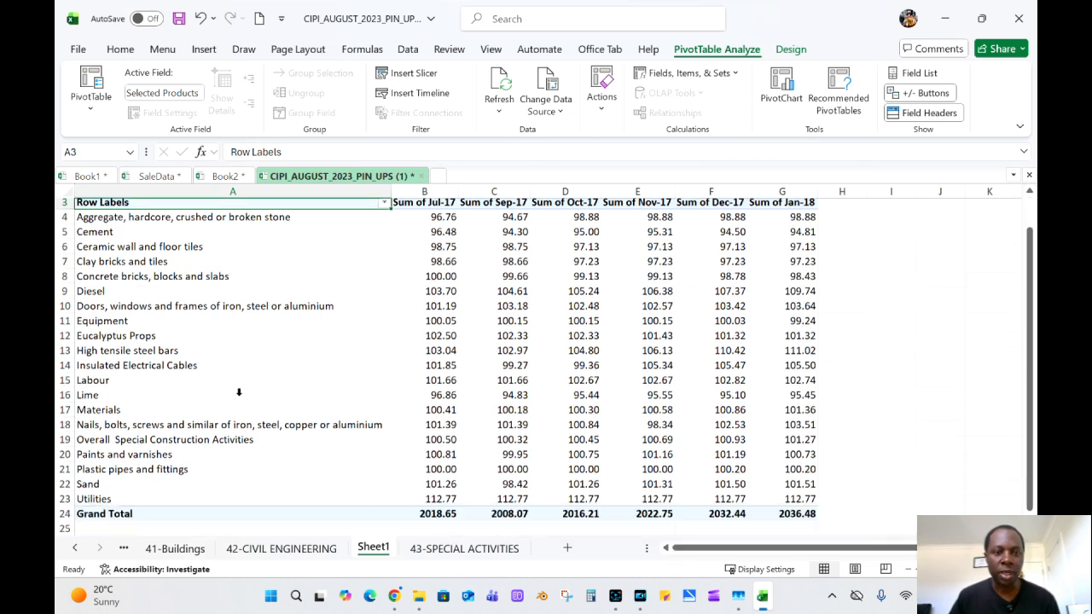
# Apply the Medium PivotTable style with a black header row, black Grand Total row and plain white body to the report.
pyautogui.scroll(1, 239, 393)
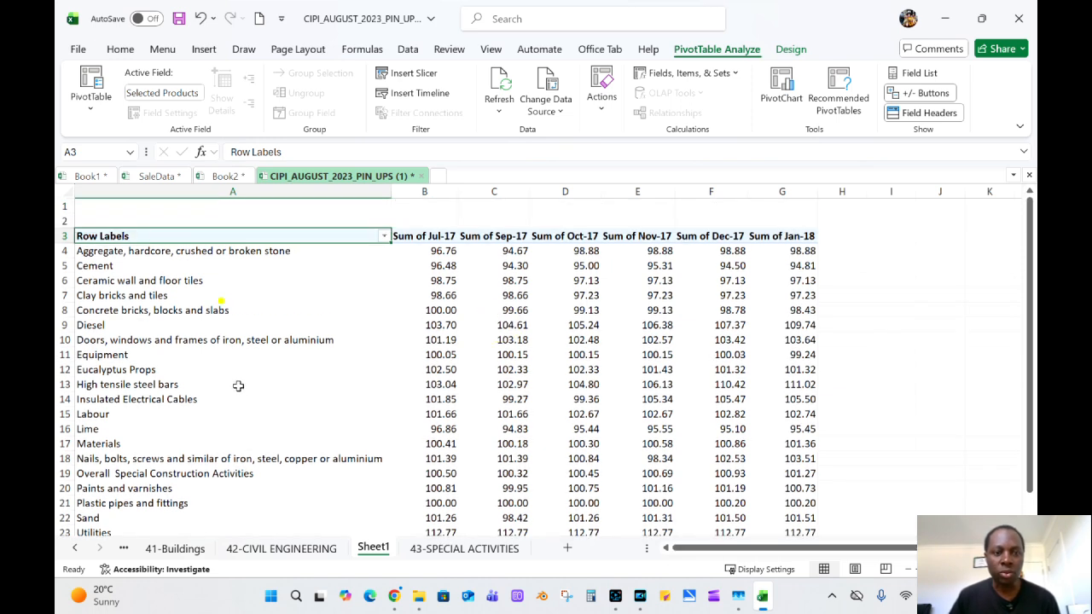
pyautogui.click(486, 331)
pyautogui.click(215, 299)
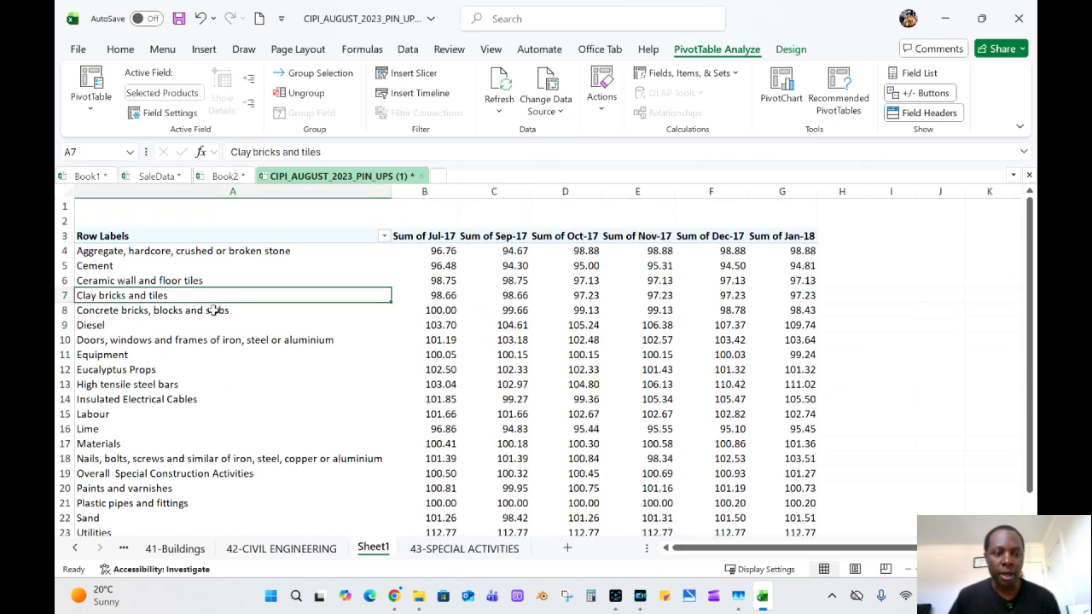
pyautogui.scroll(-2, 213, 332)
pyautogui.scroll(2, 209, 360)
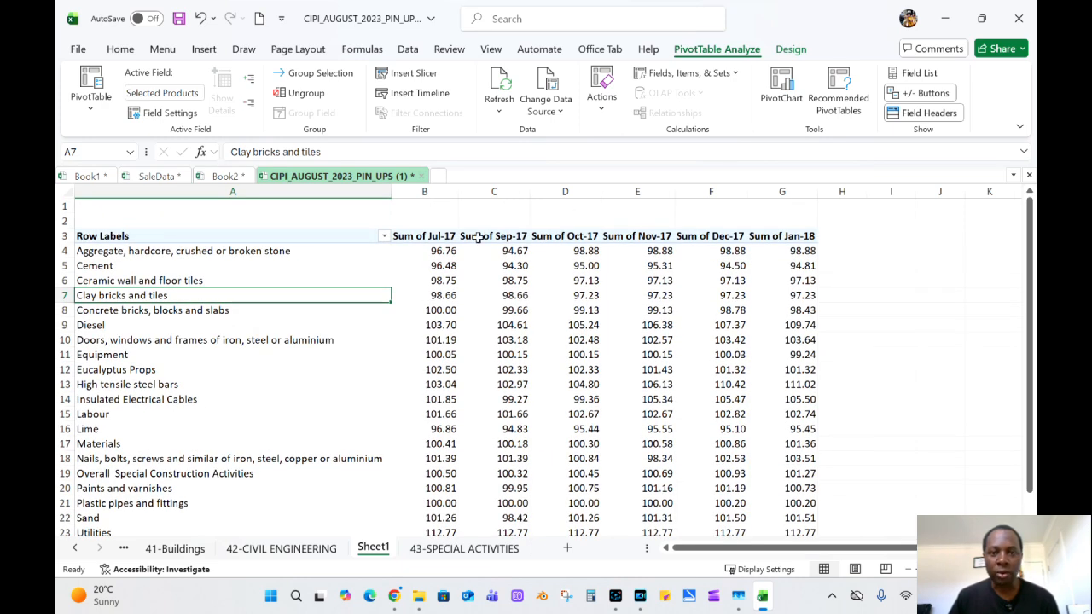
pyautogui.click(790, 48)
pyautogui.click(589, 109)
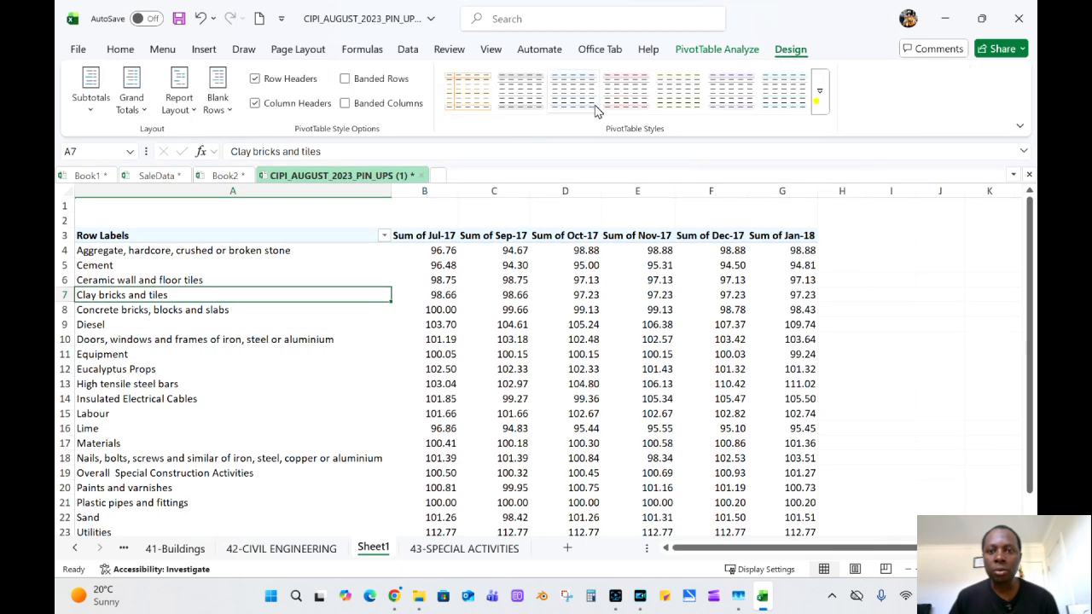
pyautogui.click(818, 101)
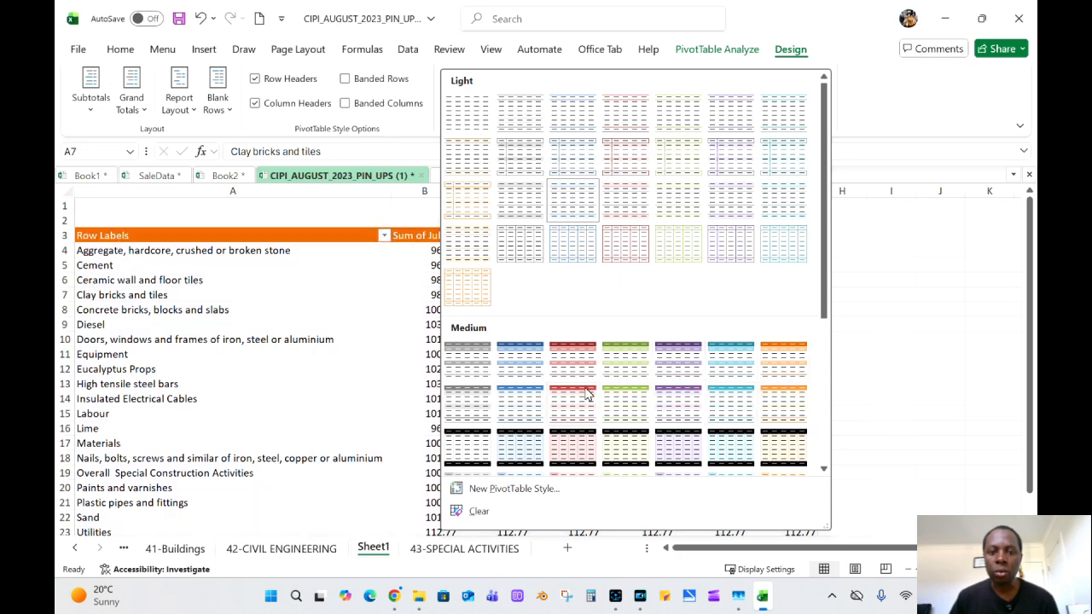
pyautogui.scroll(-3, 563, 390)
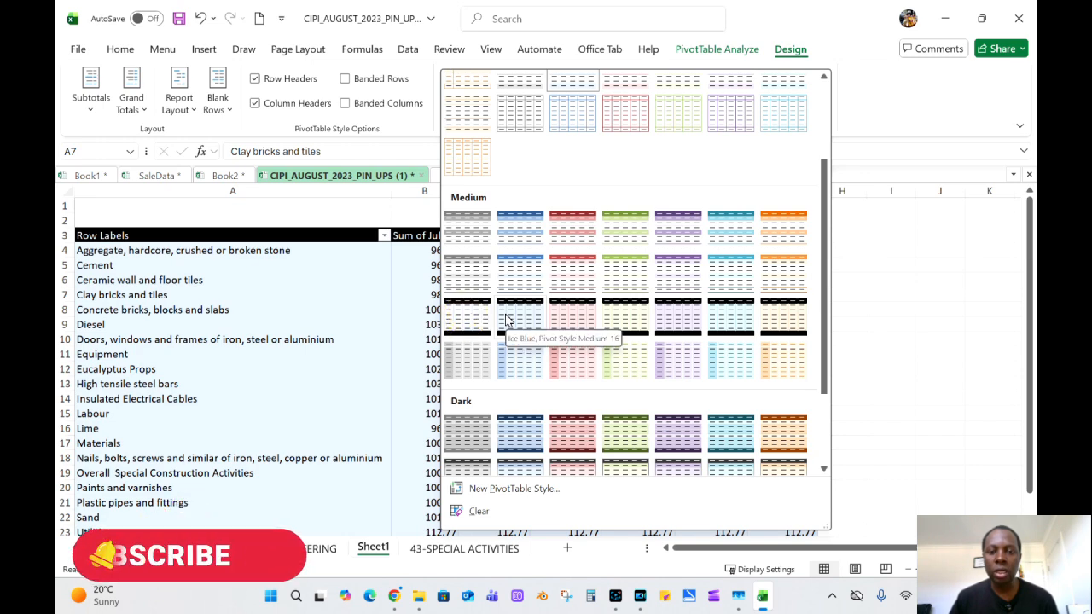
pyautogui.click(466, 316)
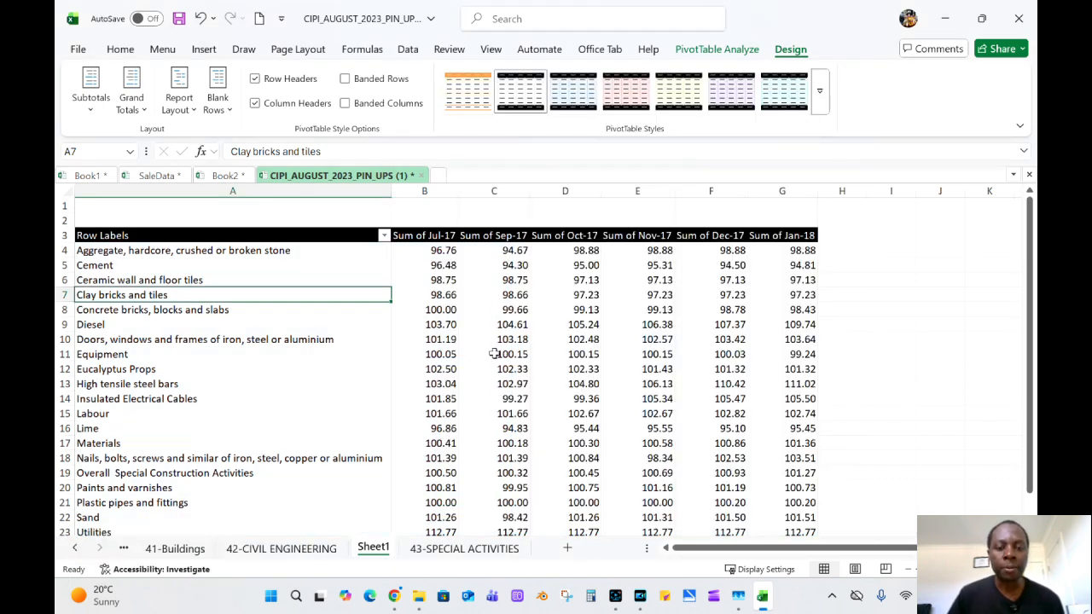
pyautogui.scroll(-1, 348, 359)
pyautogui.scroll(1, 347, 361)
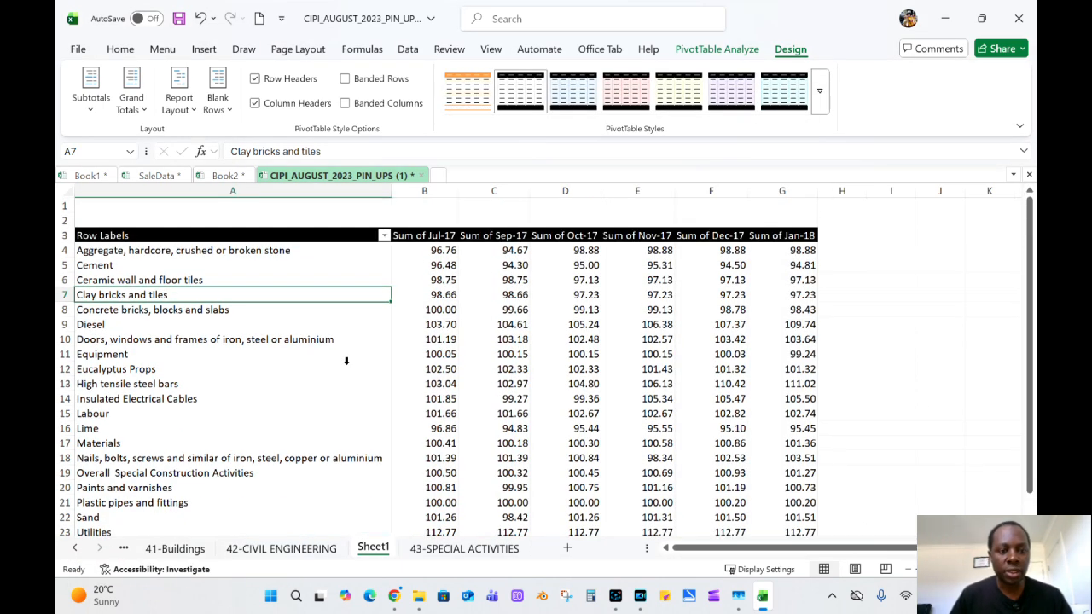
# Rename the PivotTable's Row Labels header in A3 to Materials.
pyautogui.click(170, 232)
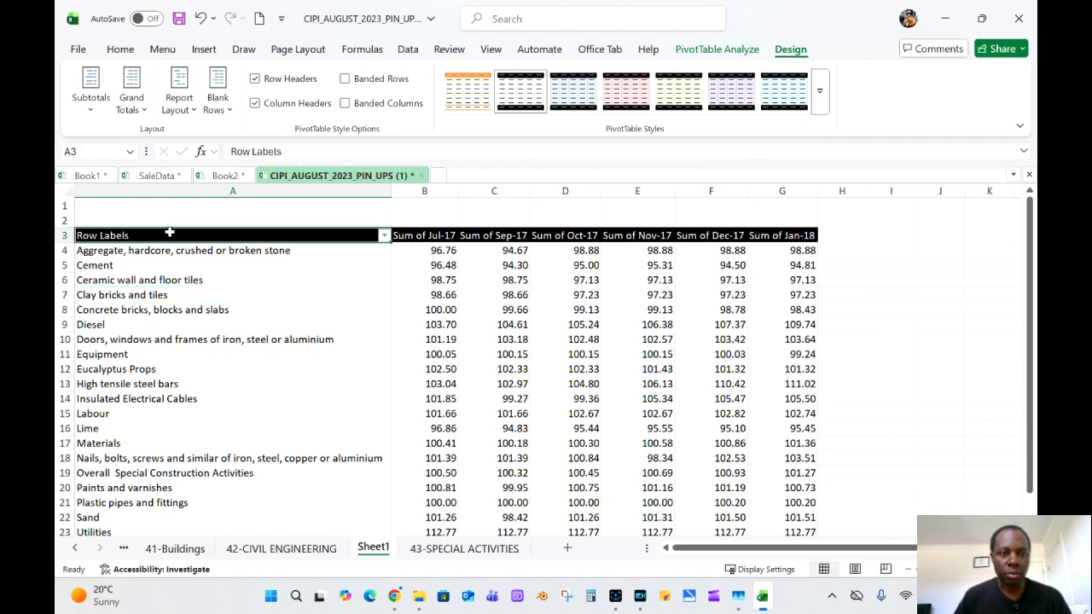
pyautogui.moveTo(286, 152); pyautogui.dragTo(221, 151)
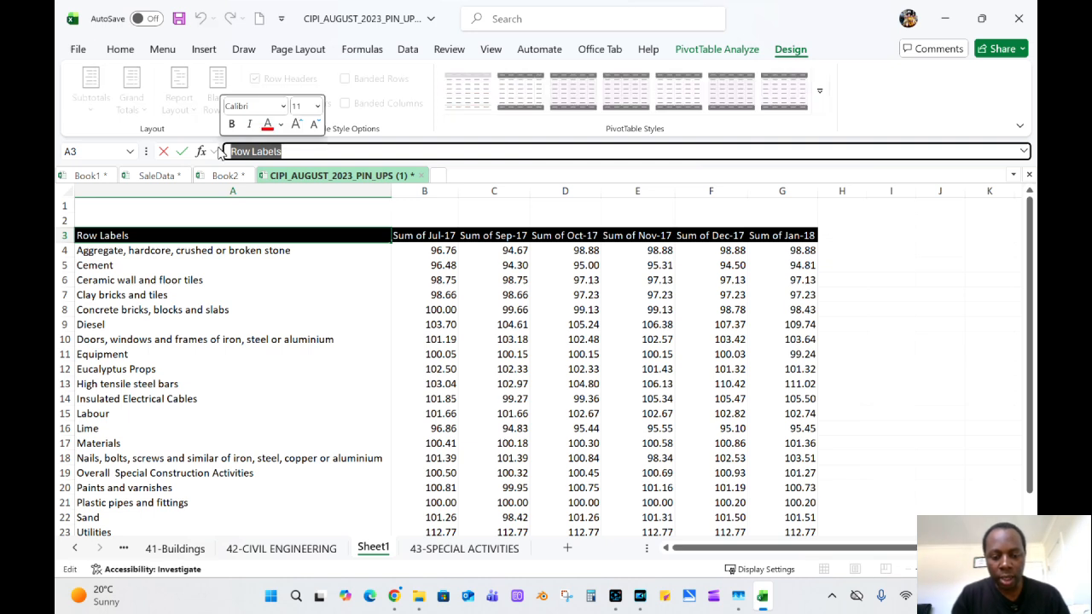
pyautogui.write('Materials')
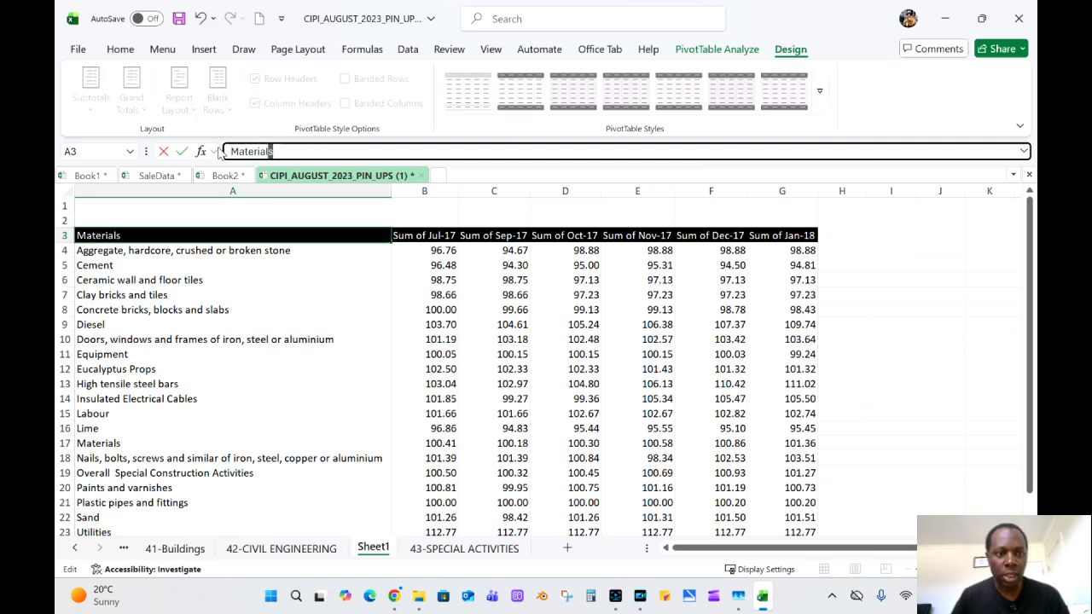
pyautogui.click(252, 268)
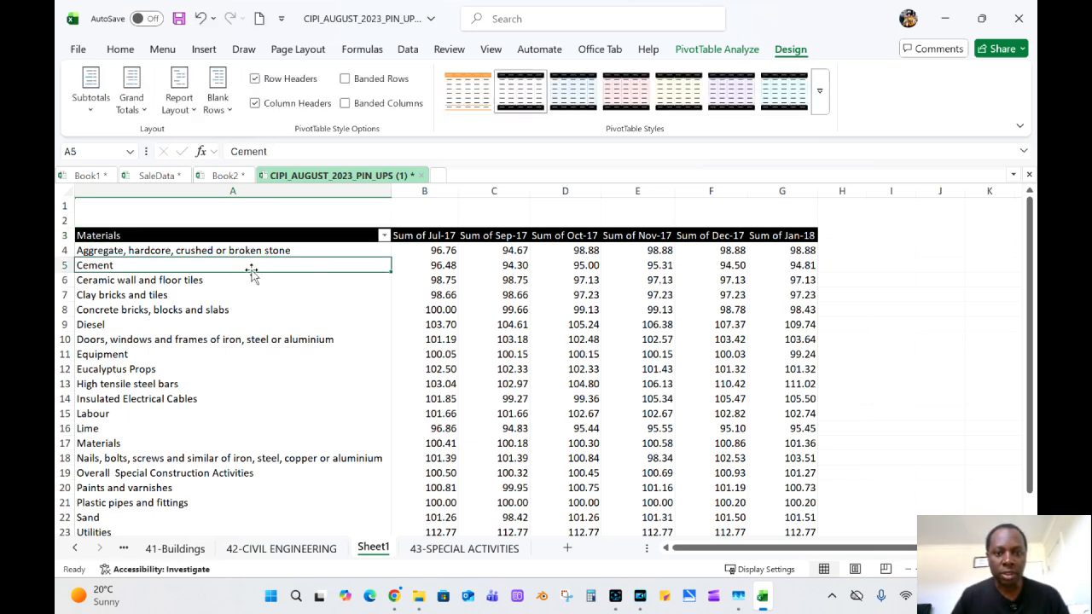
# Shorten the PivotTable header in B3 to "Jul-17" by removing "Sum of" and keeping the leading space.
pyautogui.click(433, 236)
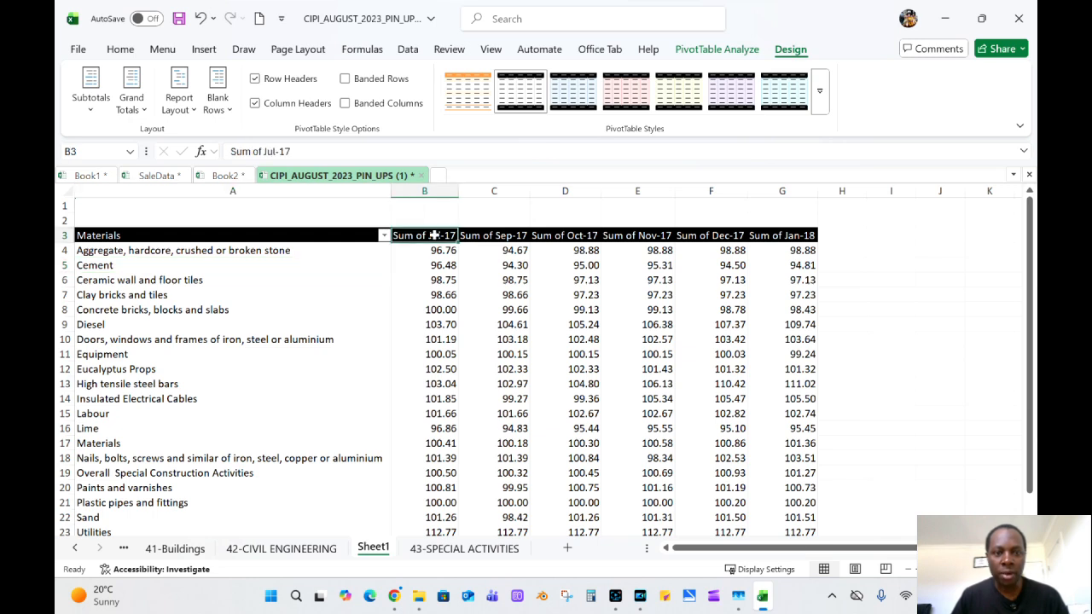
pyautogui.click(261, 151)
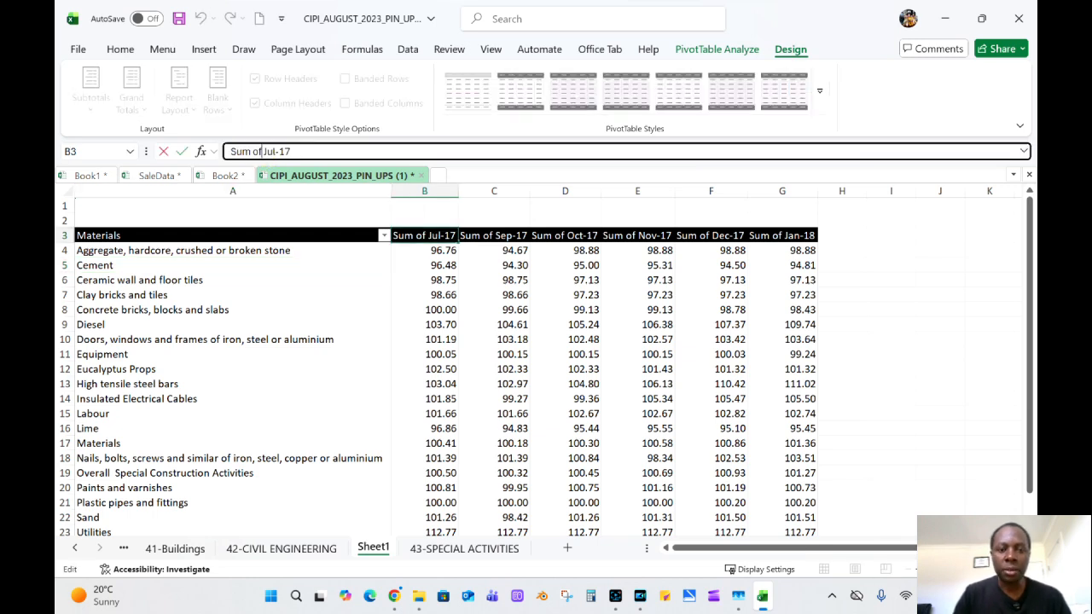
pyautogui.press('BackSpace')
pyautogui.press('BackSpace')
pyautogui.press('BackSpace')
pyautogui.press('BackSpace')
pyautogui.press('BackSpace')
pyautogui.press('BackSpace')
pyautogui.press('BackSpace')
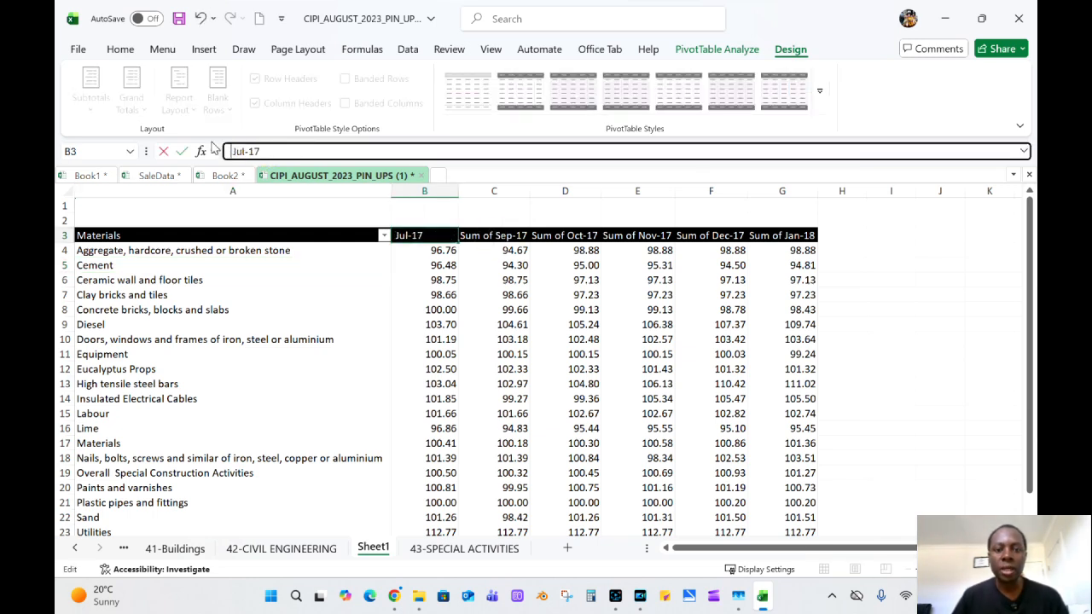
pyautogui.press('Tab')
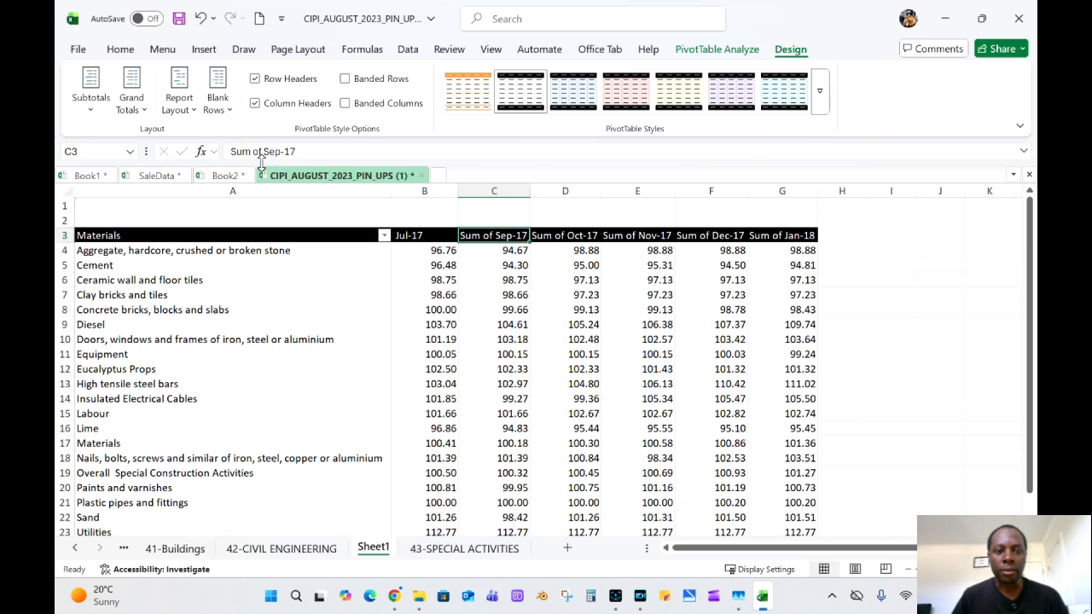
# Shorten the PivotTable header in C3 to "Sep-17" by removing "Sum of" and keeping the leading space.
pyautogui.click(251, 151)
pyautogui.press('BackSpace')
pyautogui.press('BackSpace')
pyautogui.press('BackSpace')
pyautogui.press('BackSpace')
pyautogui.press('BackSpace')
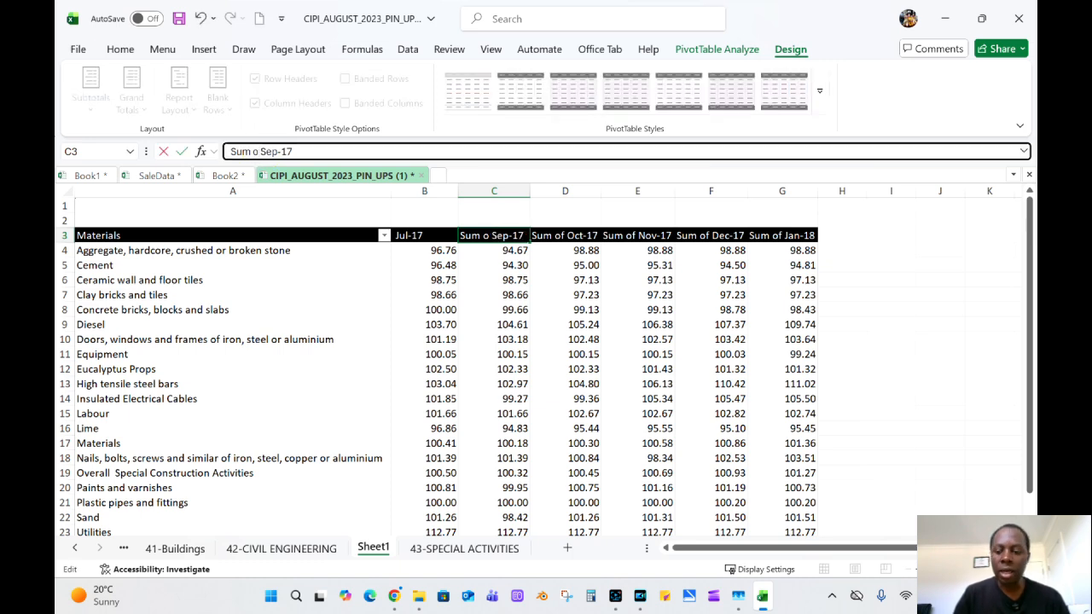
pyautogui.press('BackSpace')
pyautogui.press('Return')
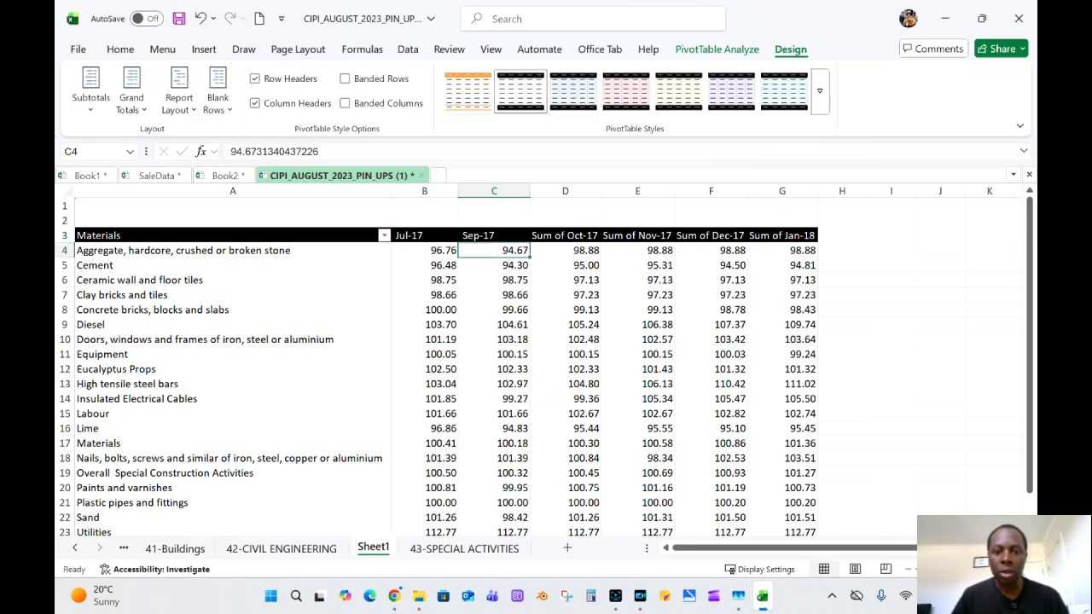
# Shorten the PivotTable header in D3 to "Oct-17" by removing "Sum of" and keeping the leading space.
pyautogui.click(573, 236)
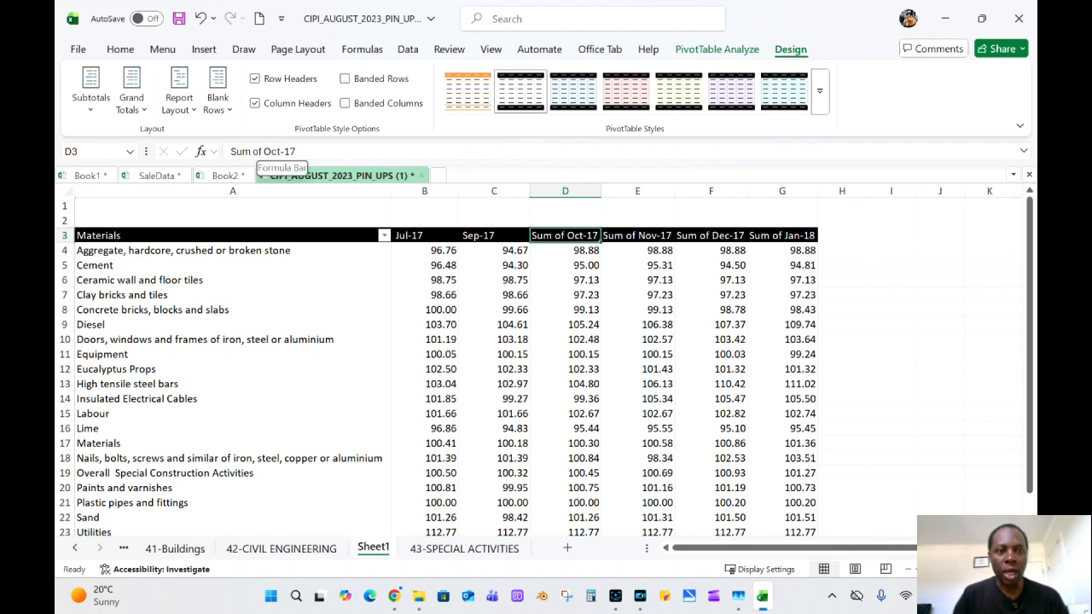
pyautogui.click(261, 152)
pyautogui.press('BackSpace')
pyautogui.press('BackSpace')
pyautogui.press('BackSpace')
pyautogui.press('BackSpace')
pyautogui.press('BackSpace')
pyautogui.press('BackSpace')
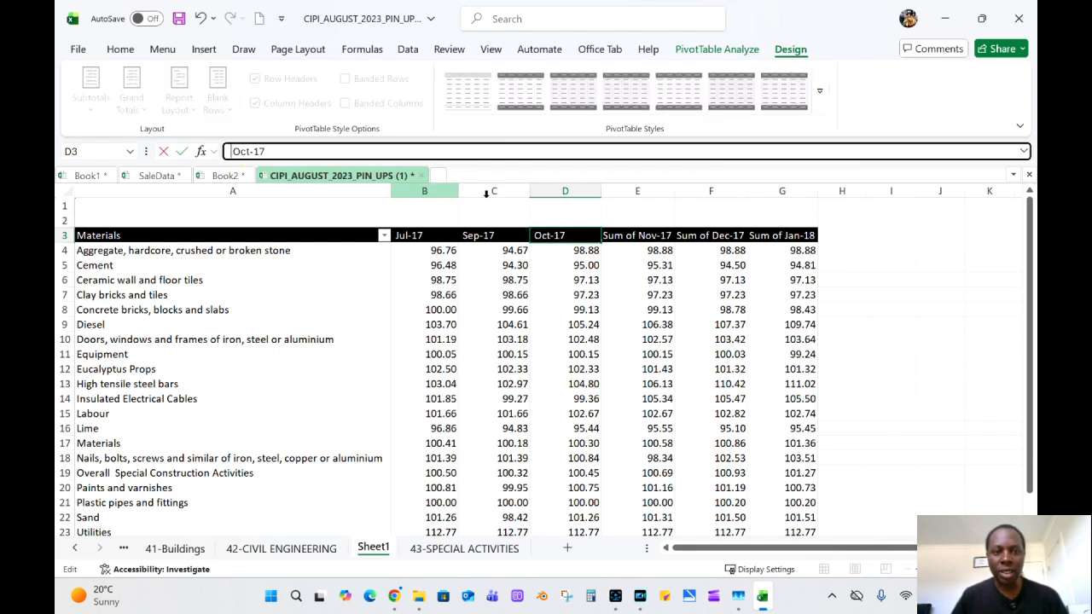
# Shorten the PivotTable header in E3 to "Nov-17" by removing "Sum of" and keeping the leading space.
pyautogui.click(649, 241)
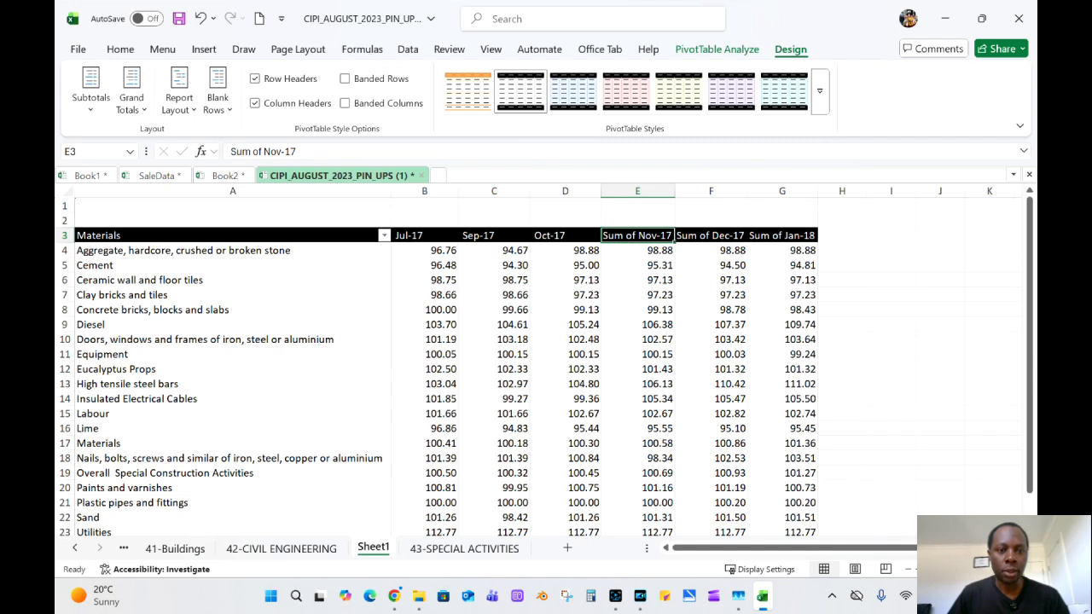
pyautogui.click(261, 151)
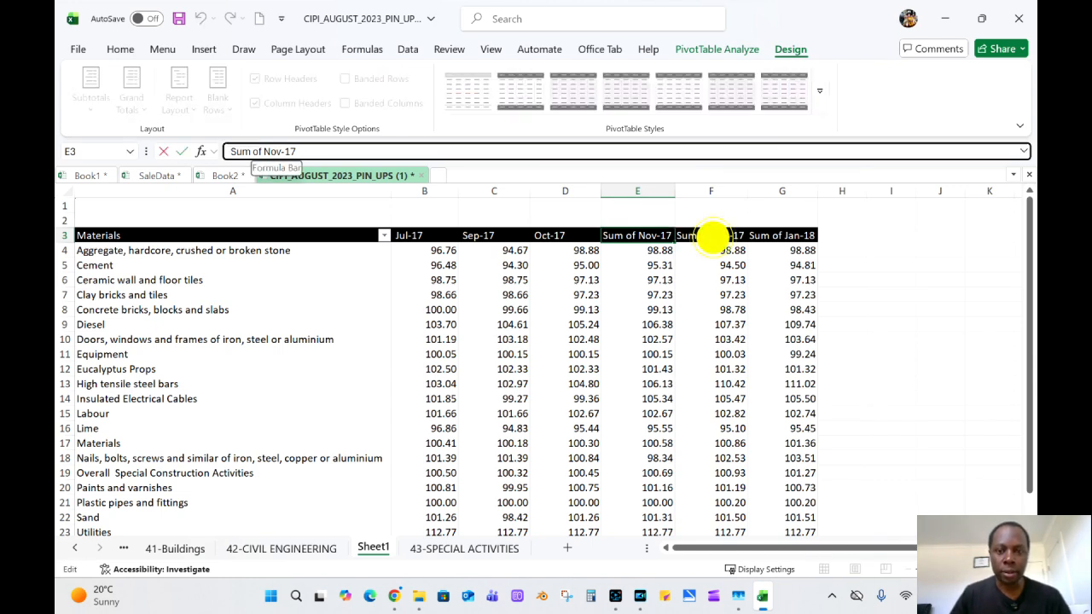
pyautogui.press('BackSpace')
pyautogui.press('BackSpace')
pyautogui.press('BackSpace')
pyautogui.press('BackSpace')
pyautogui.press('BackSpace')
pyautogui.press('BackSpace')
pyautogui.press('BackSpace')
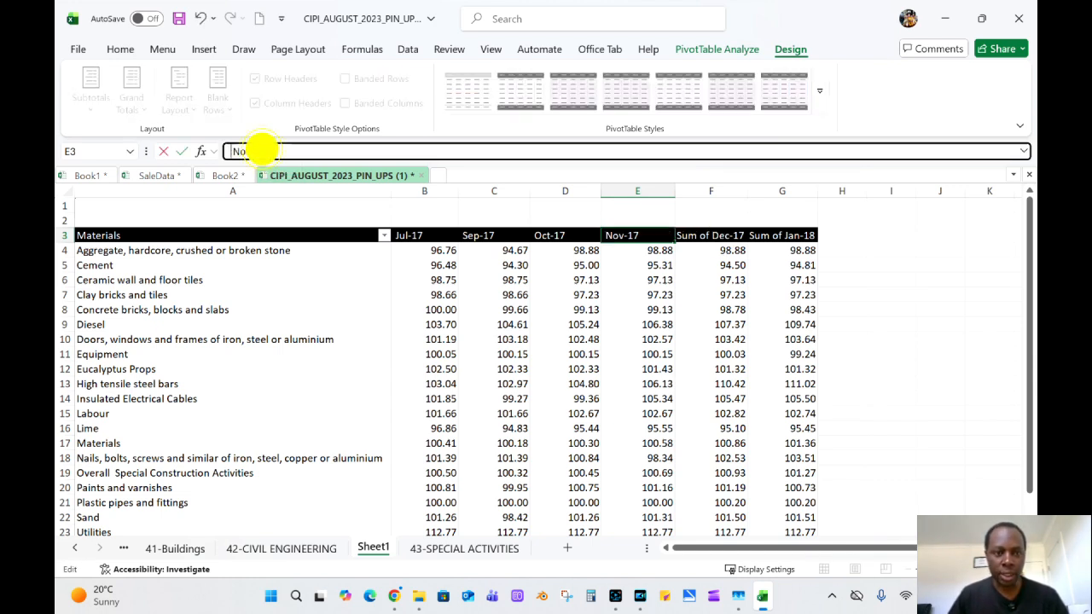
pyautogui.press('Tab')
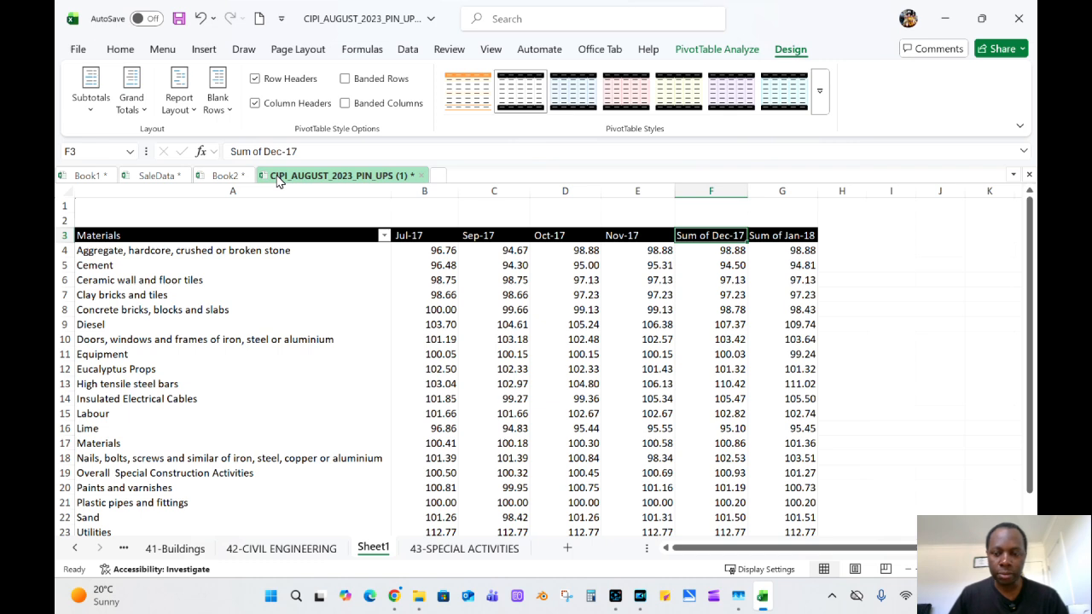
# Shorten the PivotTable header in F3 to "Dec-17" by removing "Sum of" and keeping the leading space.
pyautogui.click(261, 151)
pyautogui.press('BackSpace')
pyautogui.press('BackSpace')
pyautogui.press('BackSpace')
pyautogui.press('BackSpace')
pyautogui.press('BackSpace')
pyautogui.press('BackSpace')
pyautogui.press('BackSpace')
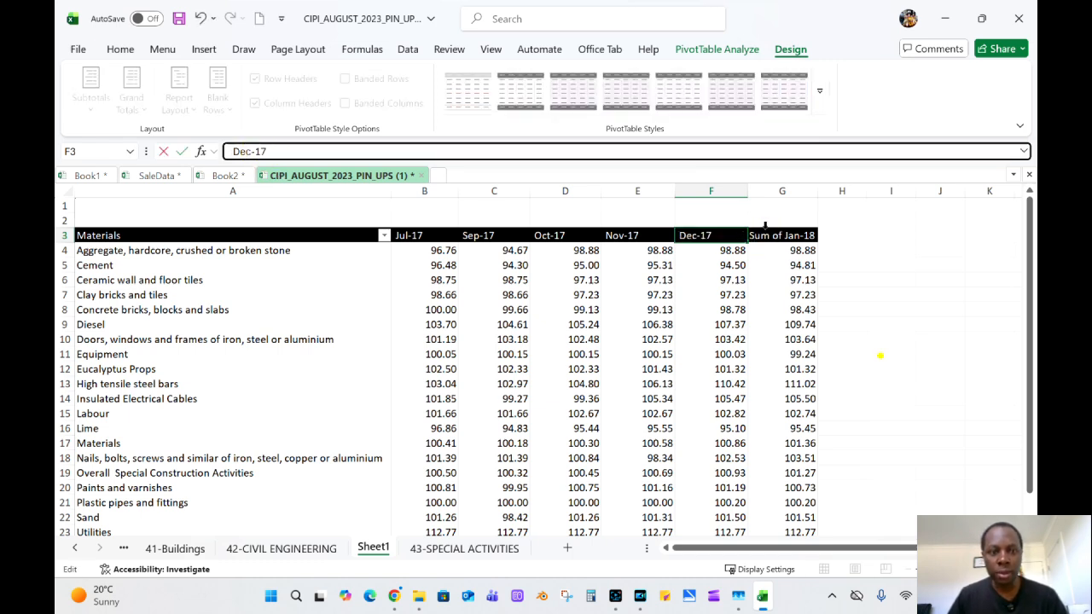
pyautogui.press('Tab')
# Shorten the PivotTable header in G3 to "Jan-18" by removing "Sum of" and keeping the leading space.
pyautogui.click(262, 151)
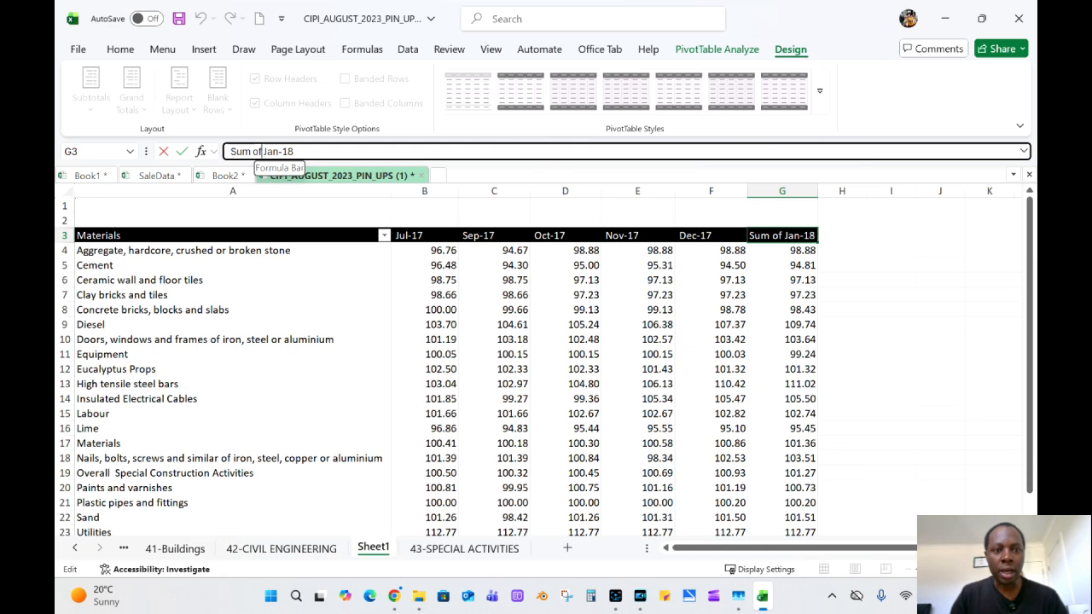
pyautogui.press('BackSpace')
pyautogui.press('BackSpace')
pyautogui.press('BackSpace')
pyautogui.press('BackSpace')
pyautogui.press('BackSpace')
pyautogui.press('BackSpace')
pyautogui.press('BackSpace')
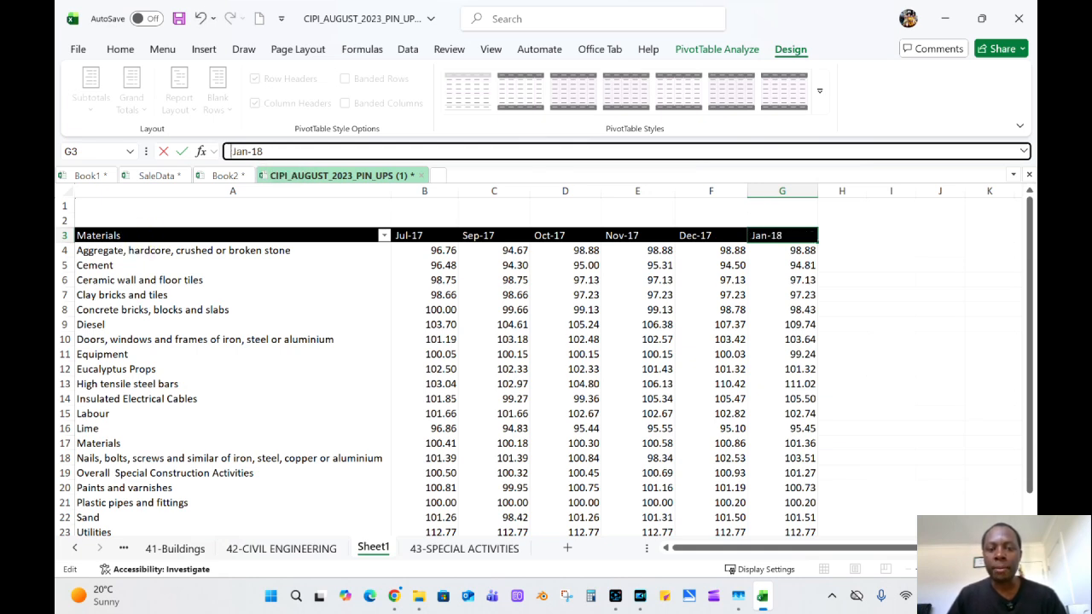
pyautogui.click(891, 354)
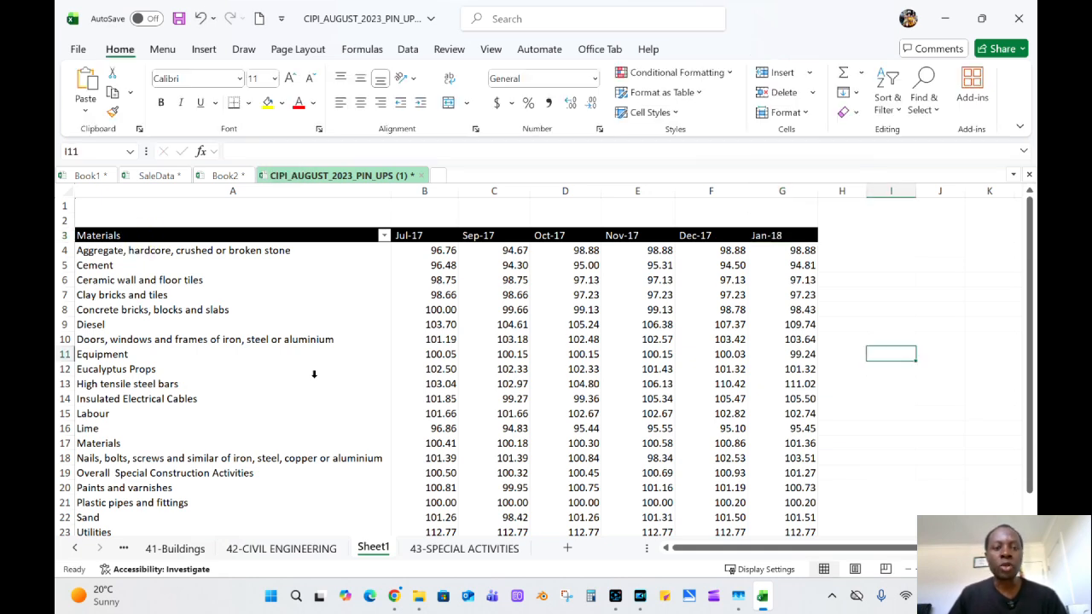
# Review the PivotTable's Materials and month headers and its rows down to the Grand Total.
pyautogui.scroll(-1, 314, 374)
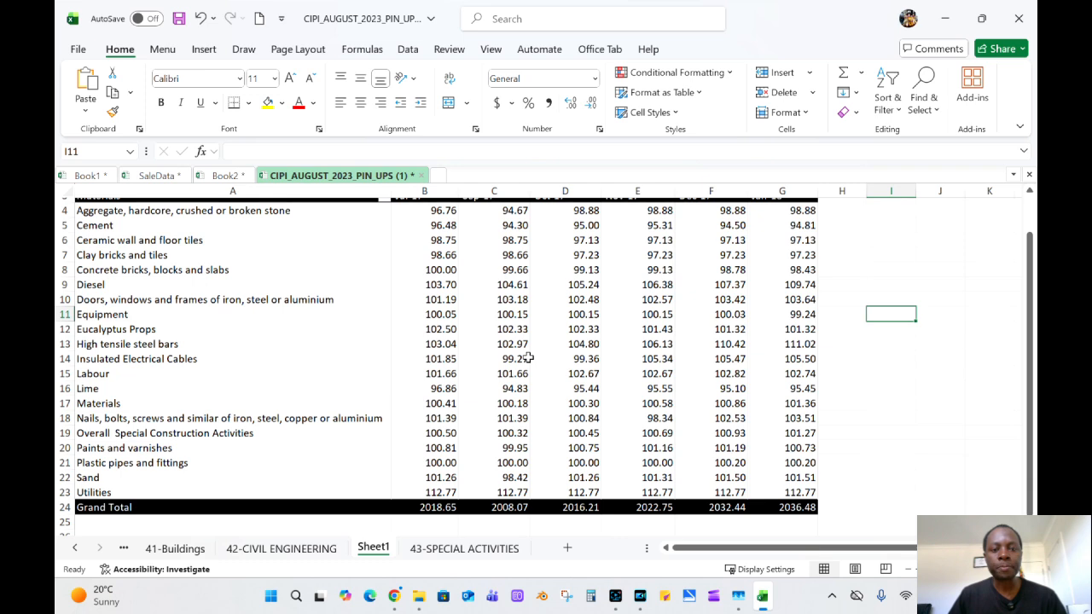
pyautogui.scroll(1, 528, 358)
pyautogui.click(359, 236)
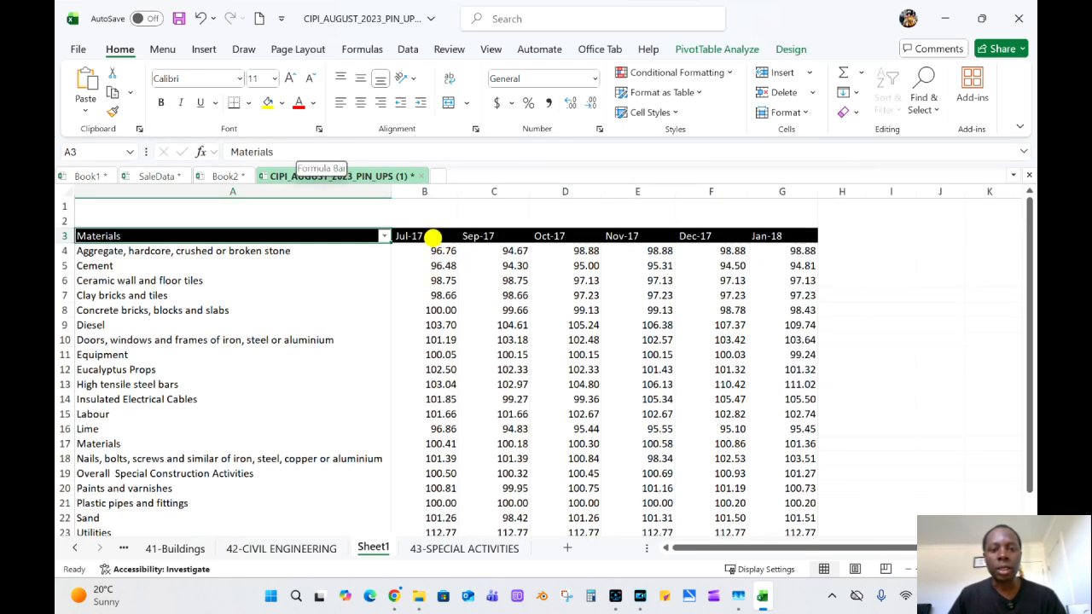
pyautogui.click(433, 238)
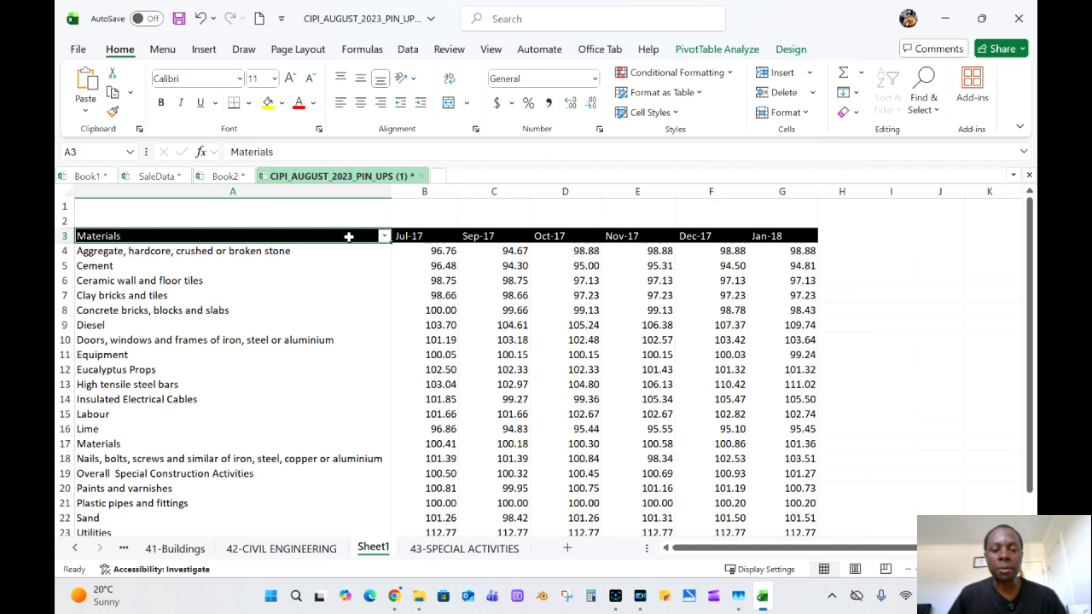
pyautogui.click(456, 267)
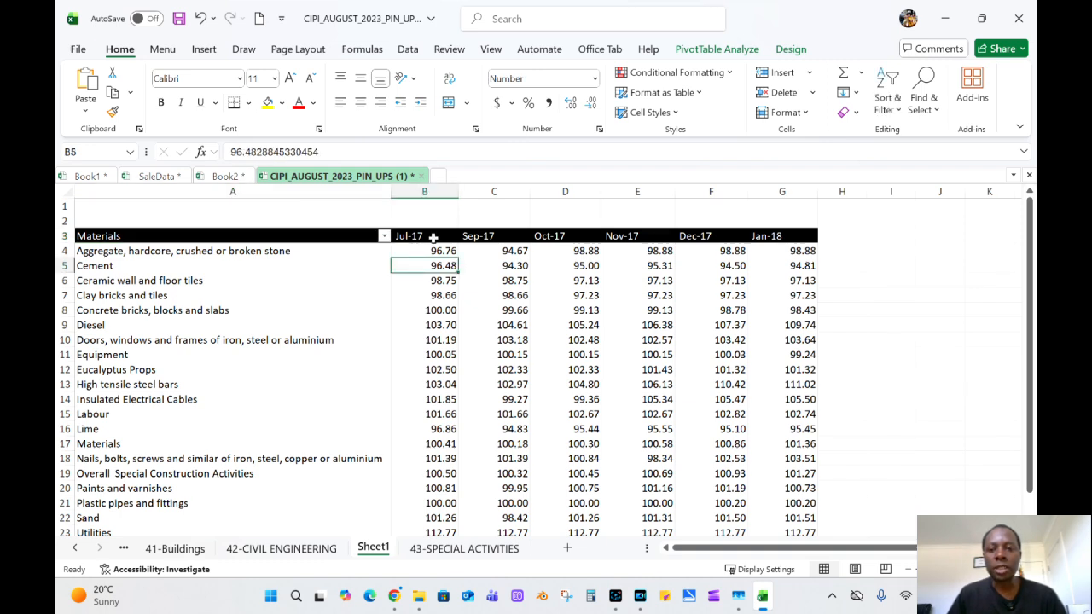
pyautogui.click(434, 239)
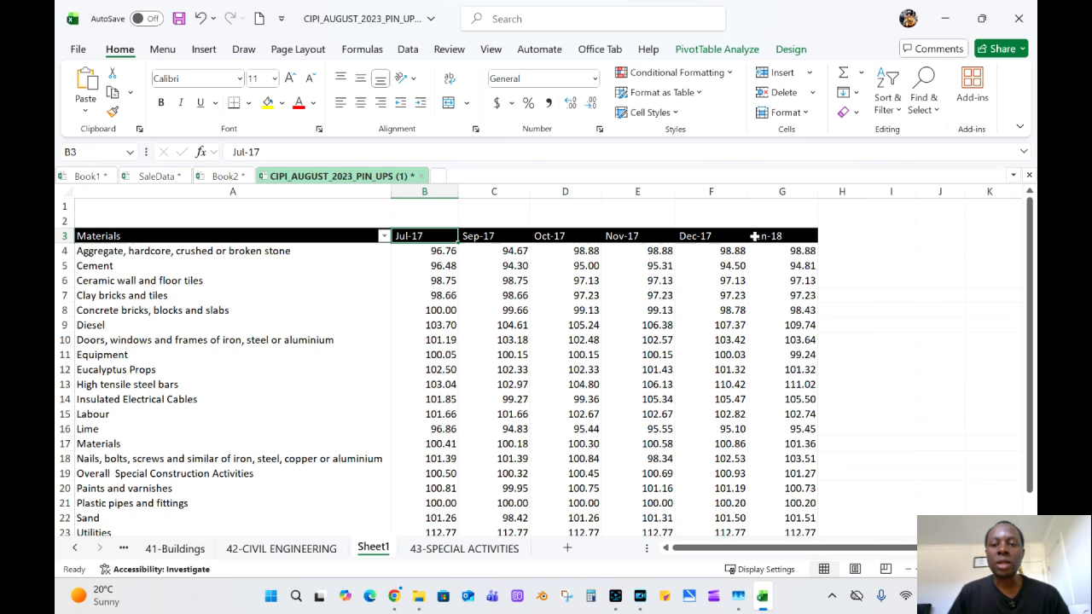
pyautogui.scroll(-1, 506, 304)
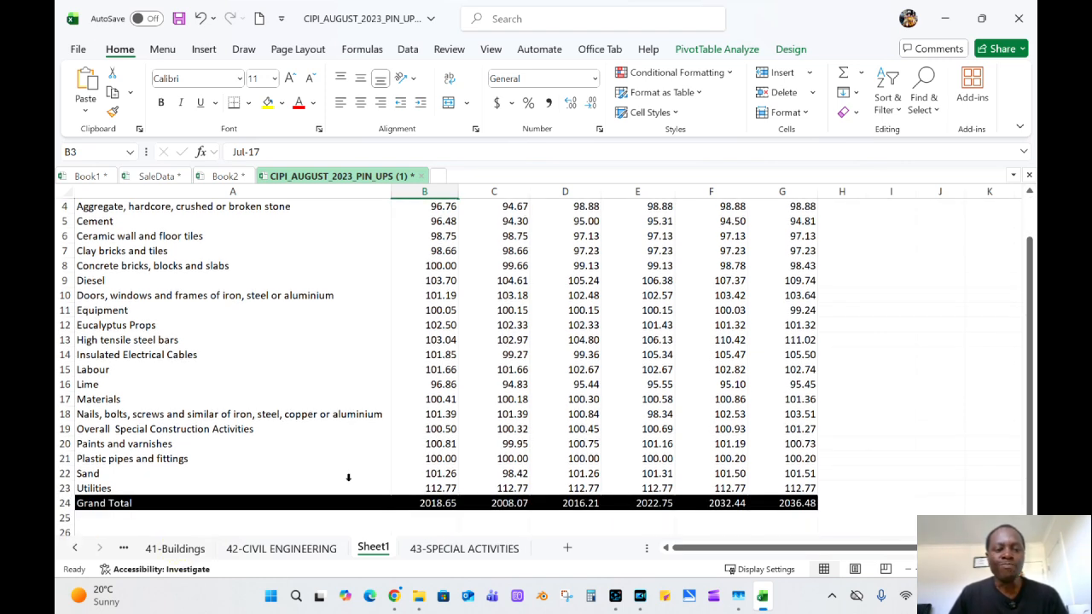
pyautogui.scroll(1, 348, 478)
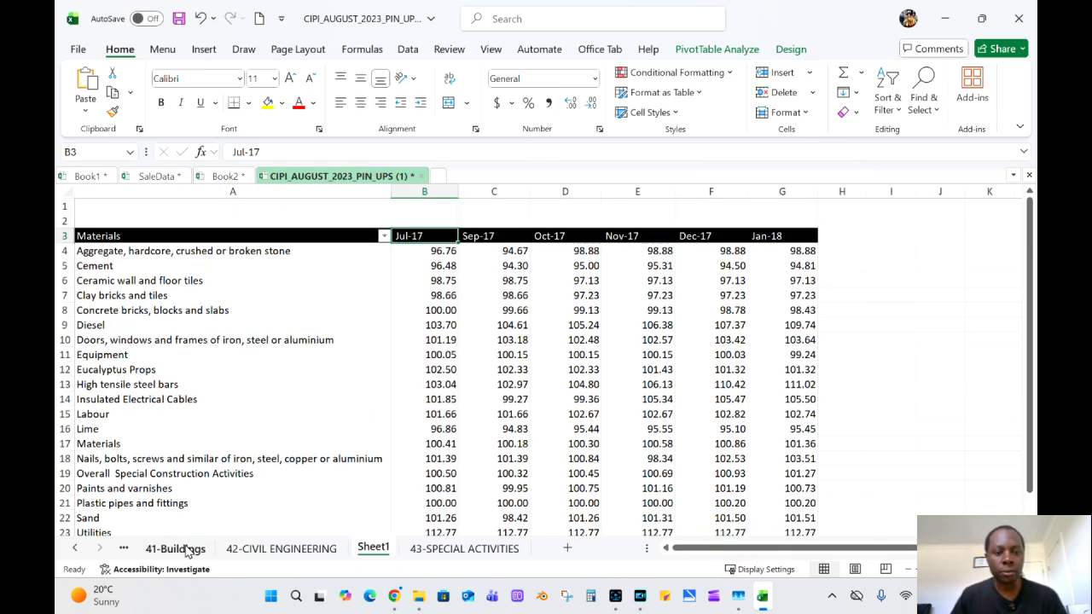
# Review the monthly columns on the 41-Buildings sheet and compare them with the PivotTable on Sheet1.
pyautogui.click(187, 550)
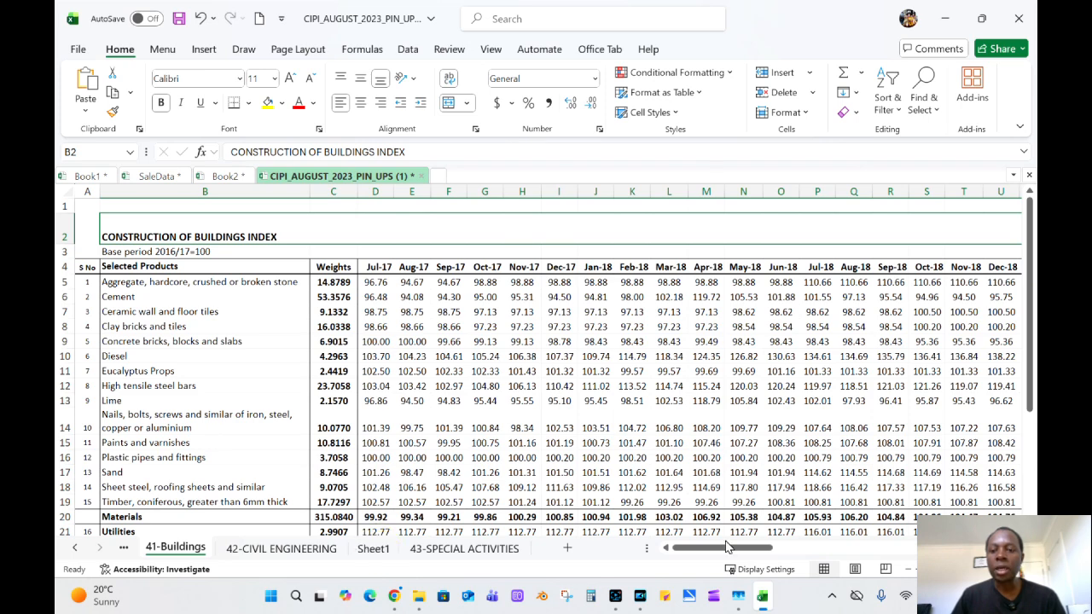
pyautogui.moveTo(726, 547); pyautogui.dragTo(812, 544)
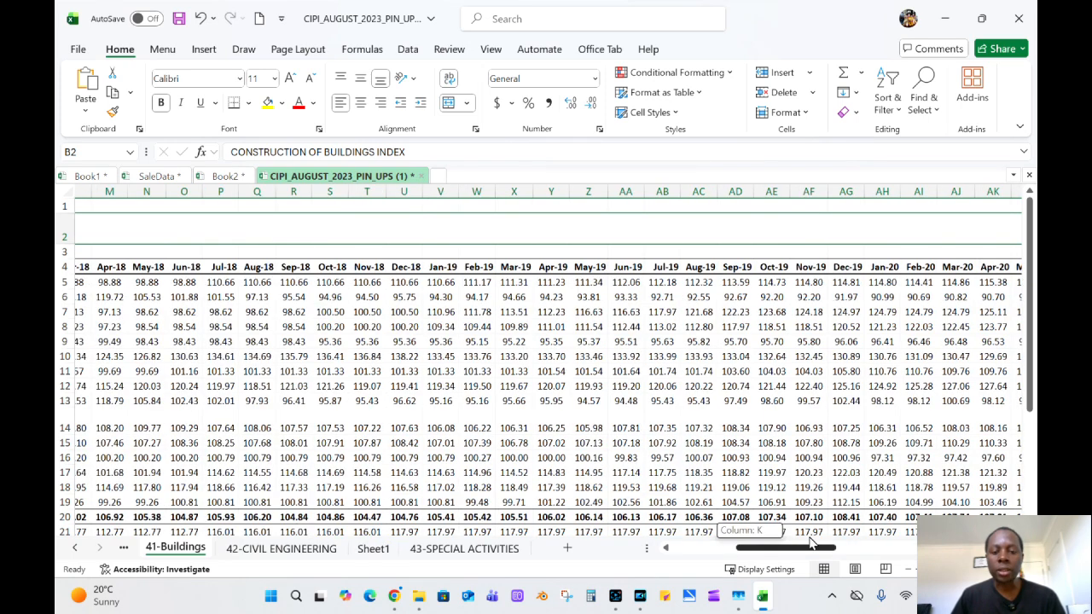
pyautogui.moveTo(812, 544); pyautogui.dragTo(799, 545)
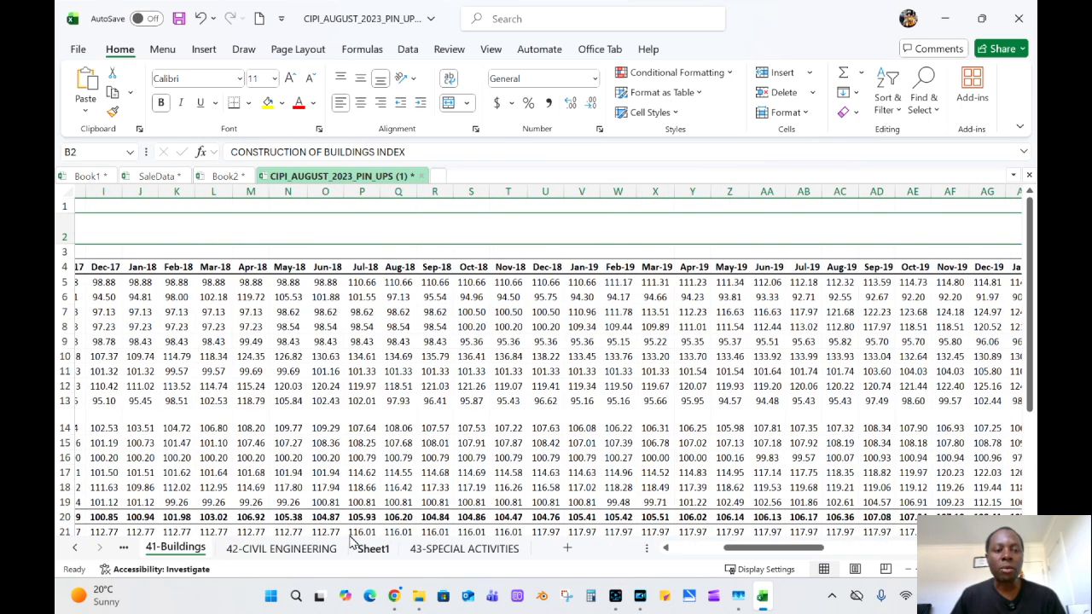
pyautogui.click(371, 549)
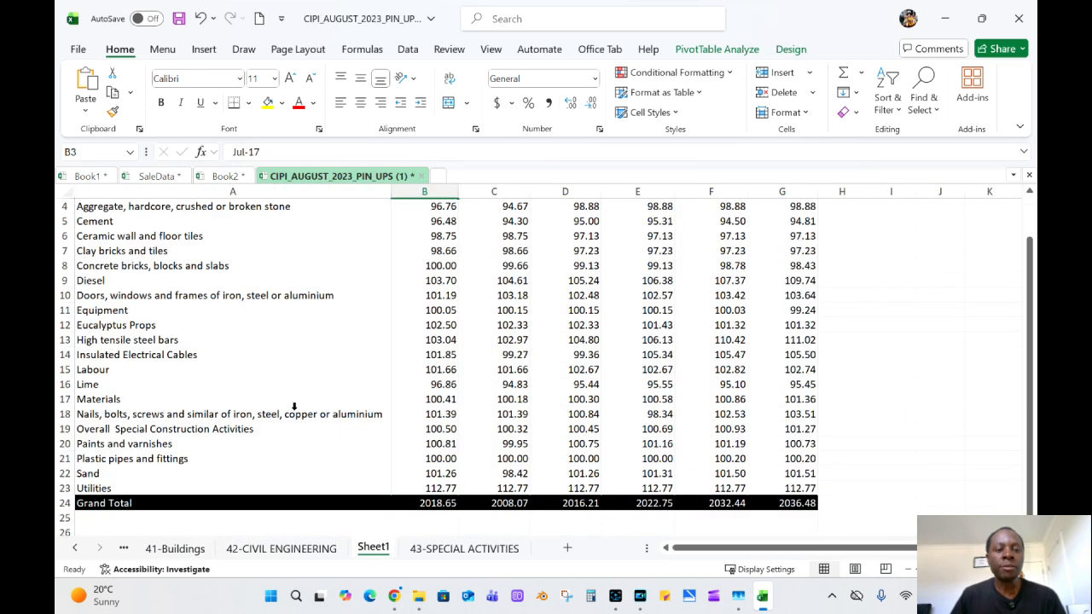
pyautogui.scroll(1, 245, 371)
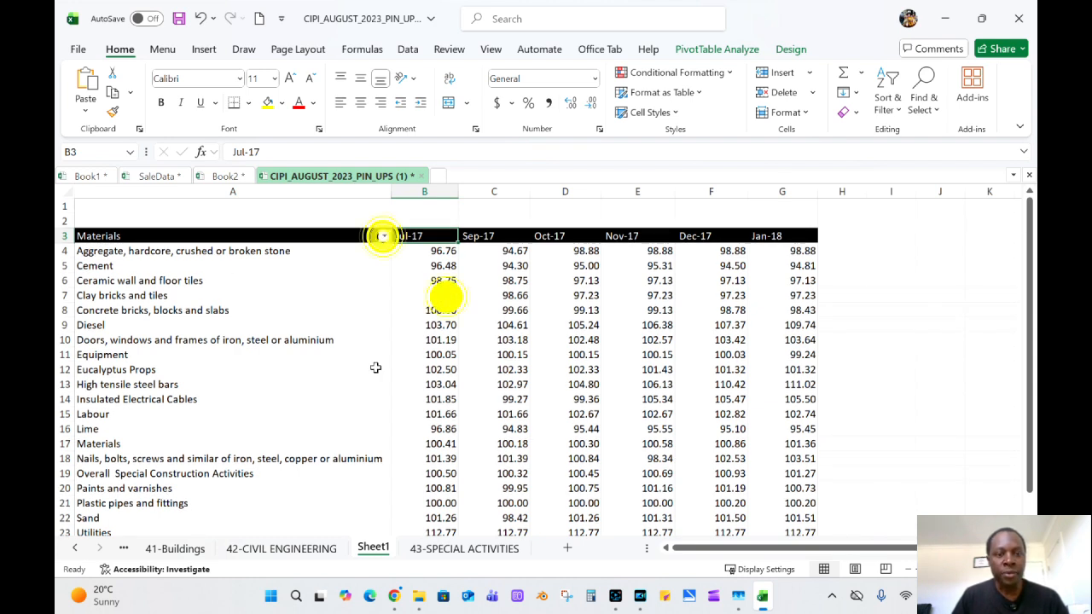
pyautogui.click(381, 236)
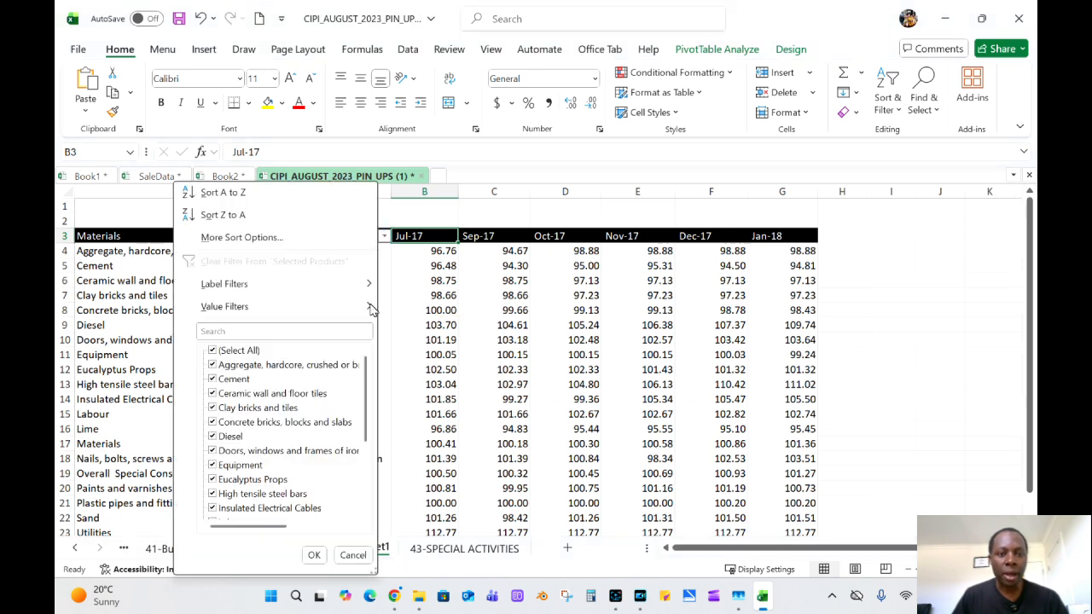
pyautogui.click(383, 239)
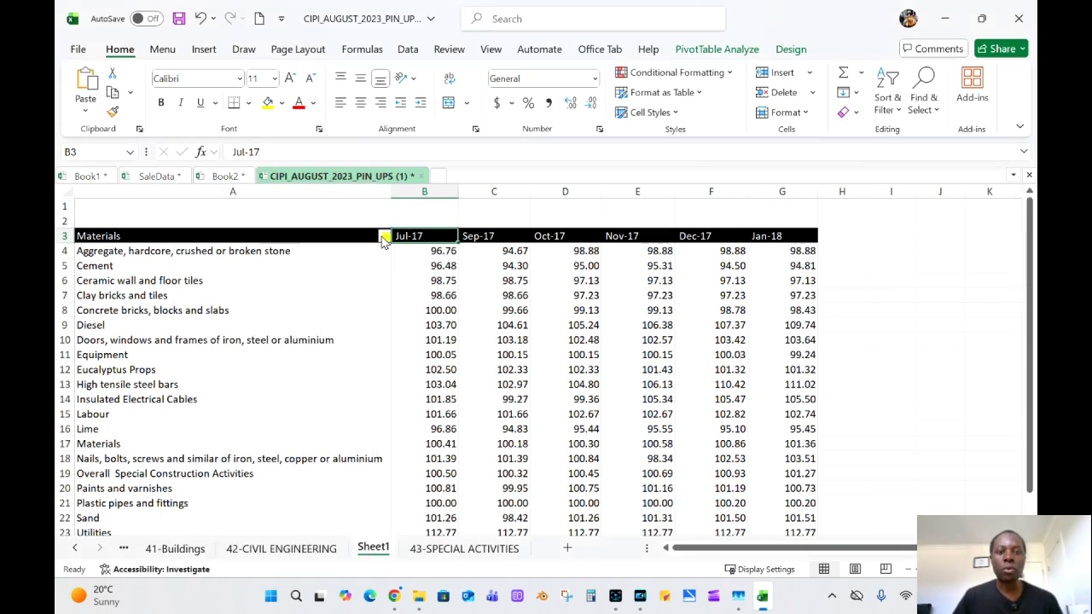
pyautogui.click(383, 239)
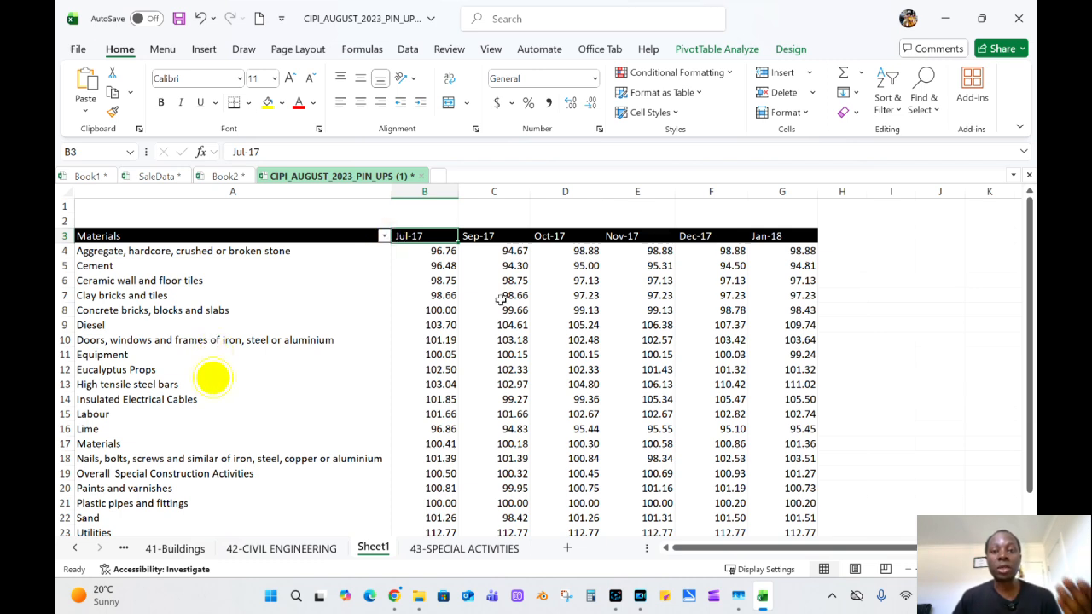
pyautogui.moveTo(500, 292)
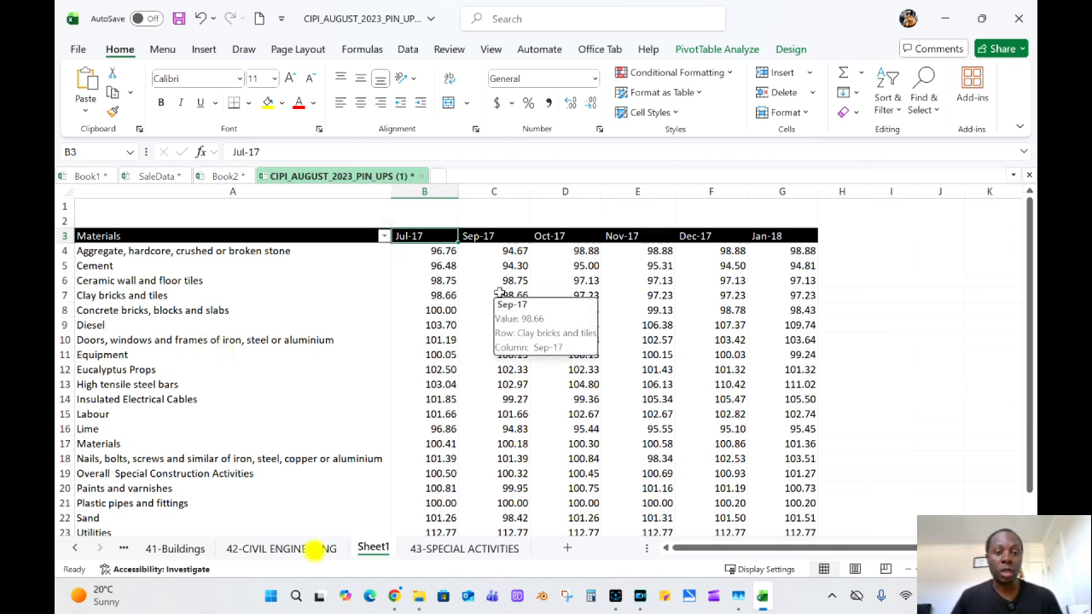
# Filter the PivotTable's Materials column on Sheet1 to show only Cement.
pyautogui.click(385, 236)
pyautogui.click(213, 379)
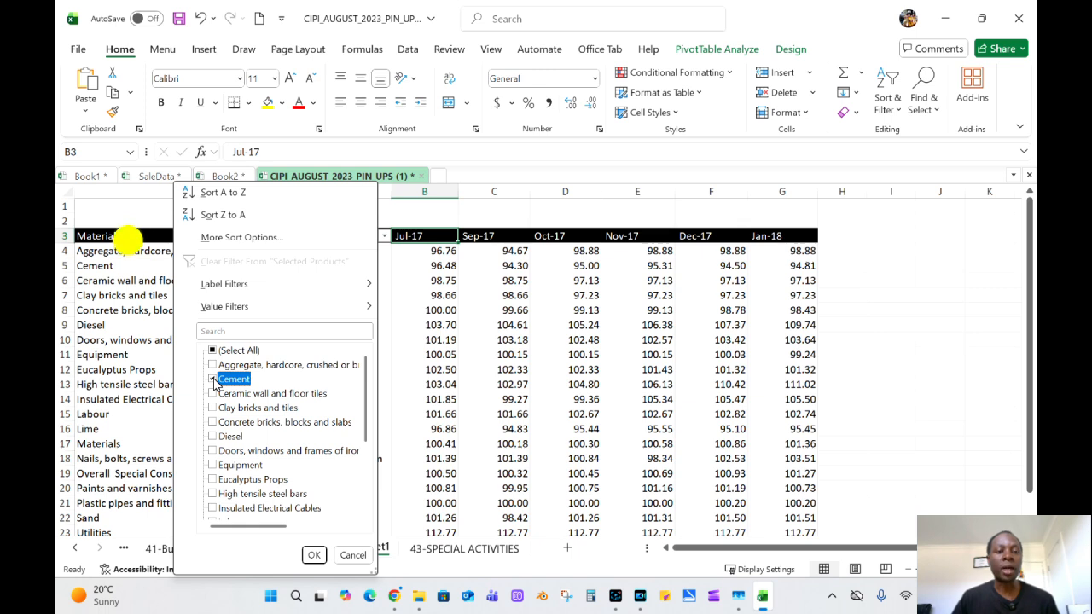
pyautogui.press('Return')
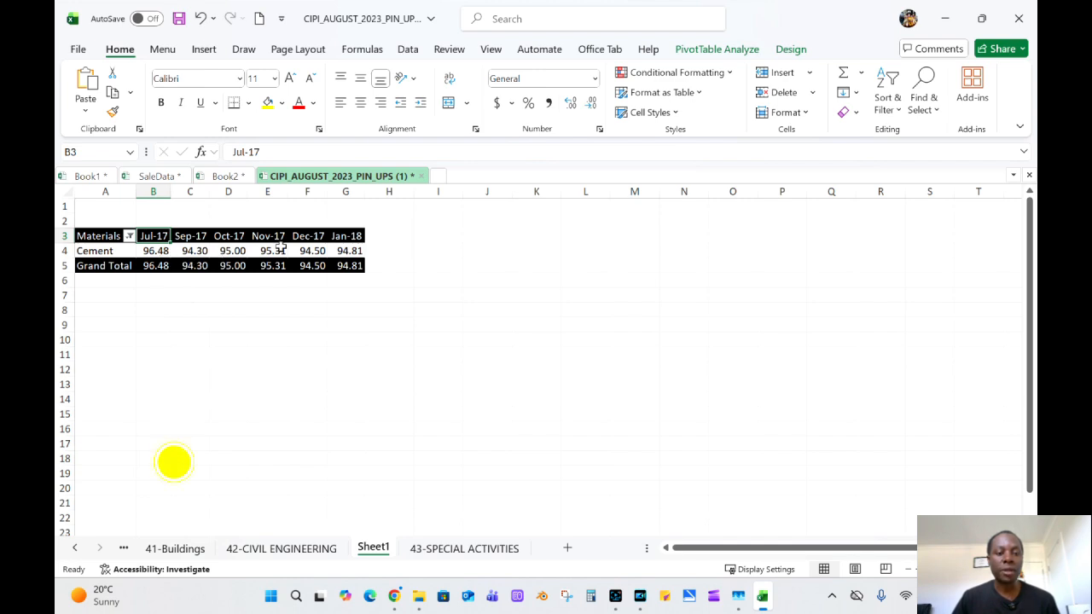
# Extend the Materials filter to include Clay bricks and tiles, Concrete bricks, blocks and slabs, Diesel, and Equipment alongside Cement.
pyautogui.click(129, 236)
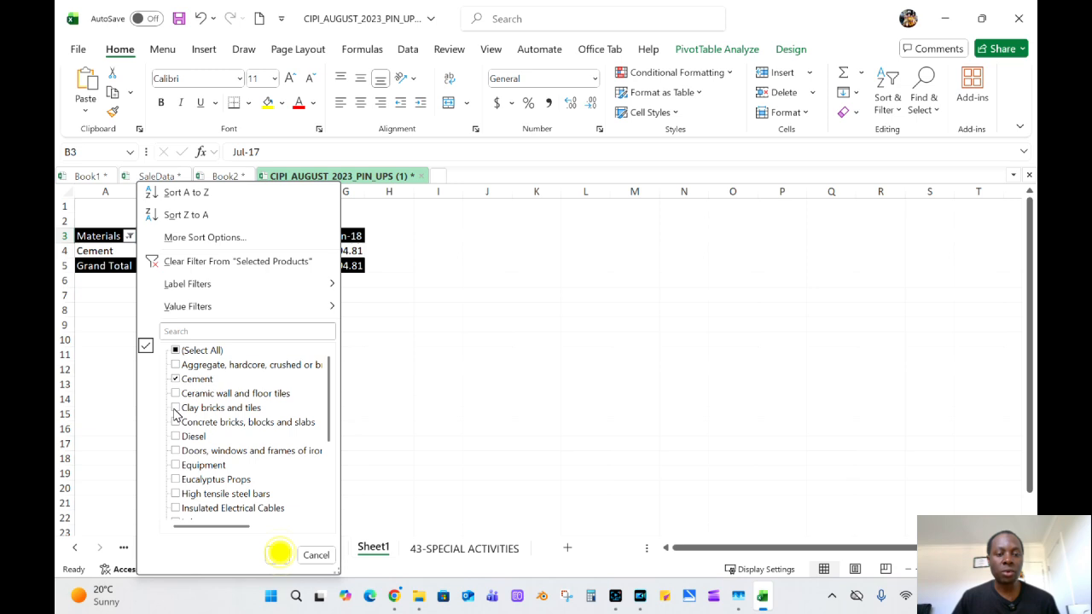
pyautogui.click(176, 408)
pyautogui.click(176, 423)
pyautogui.click(176, 436)
pyautogui.click(176, 465)
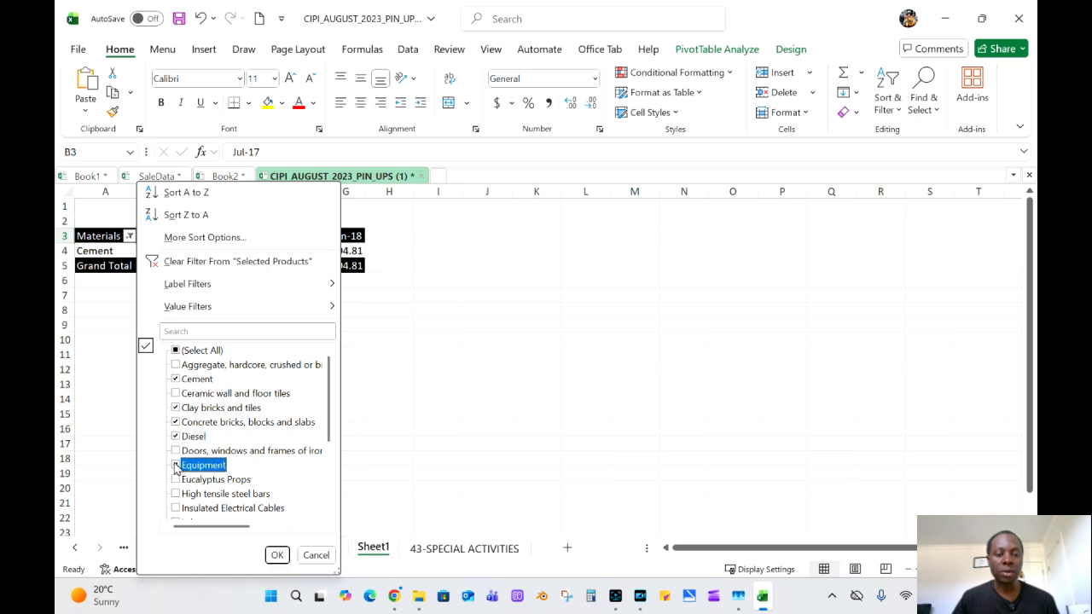
pyautogui.click(175, 465)
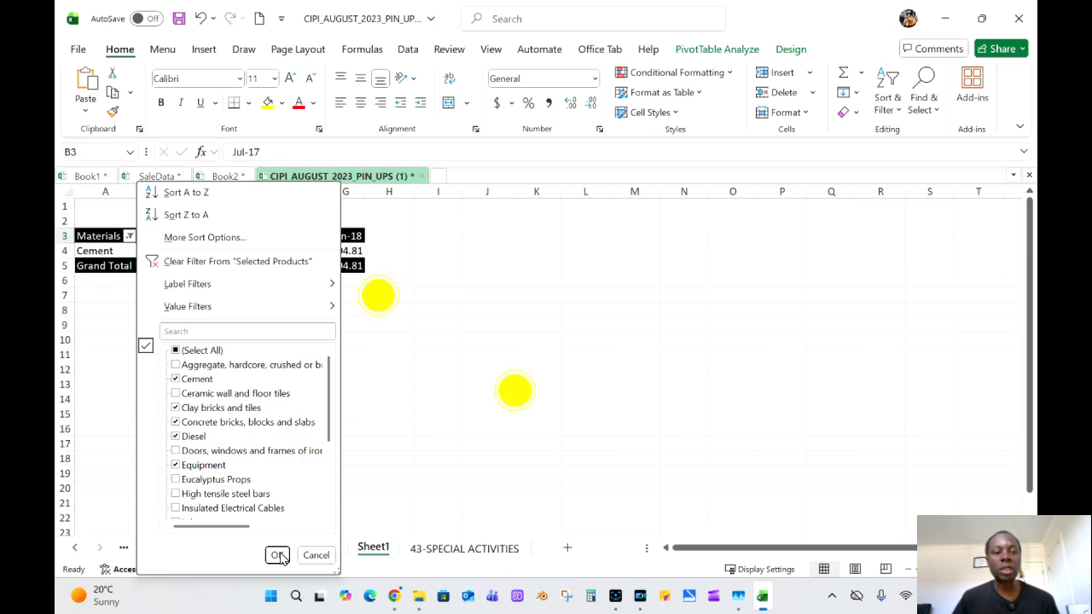
pyautogui.click(278, 556)
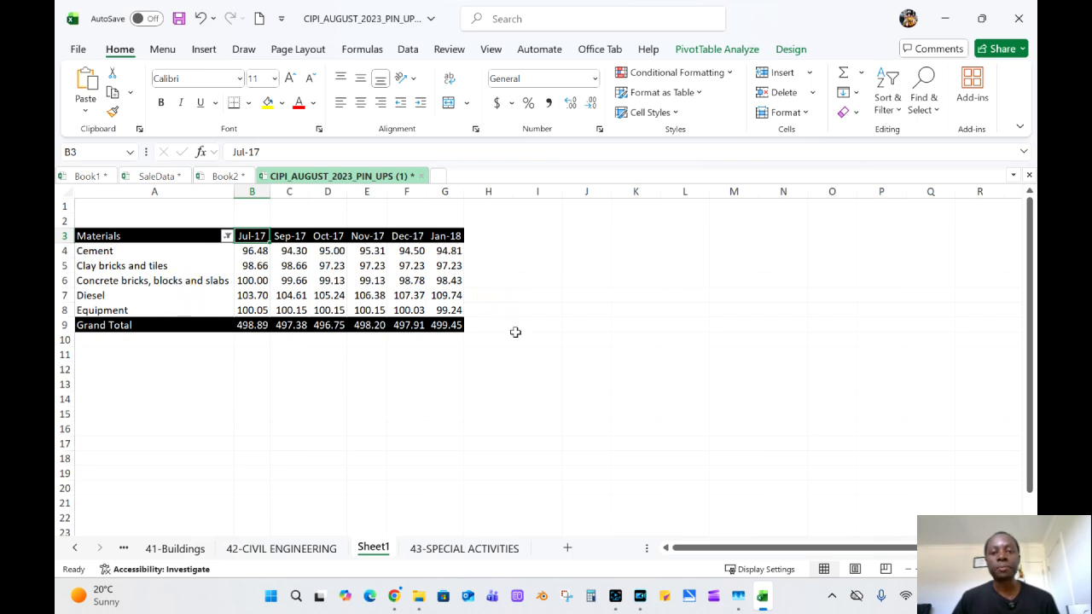
# Select the empty cell H7 beside the filtered PivotTable and bring up the commands for inserting tables and charts.
pyautogui.click(367, 296)
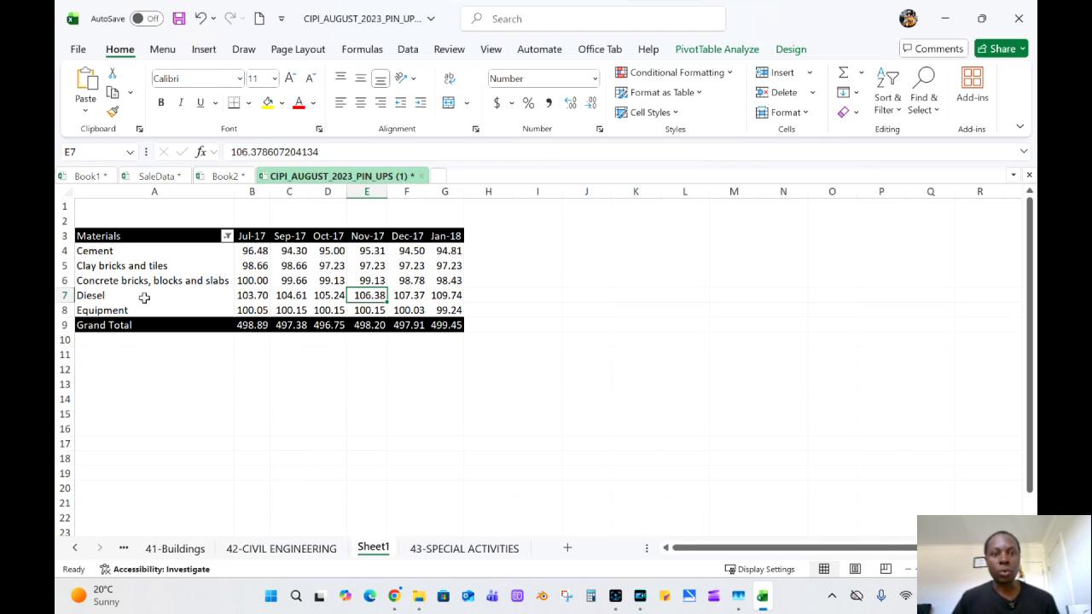
pyautogui.click(489, 296)
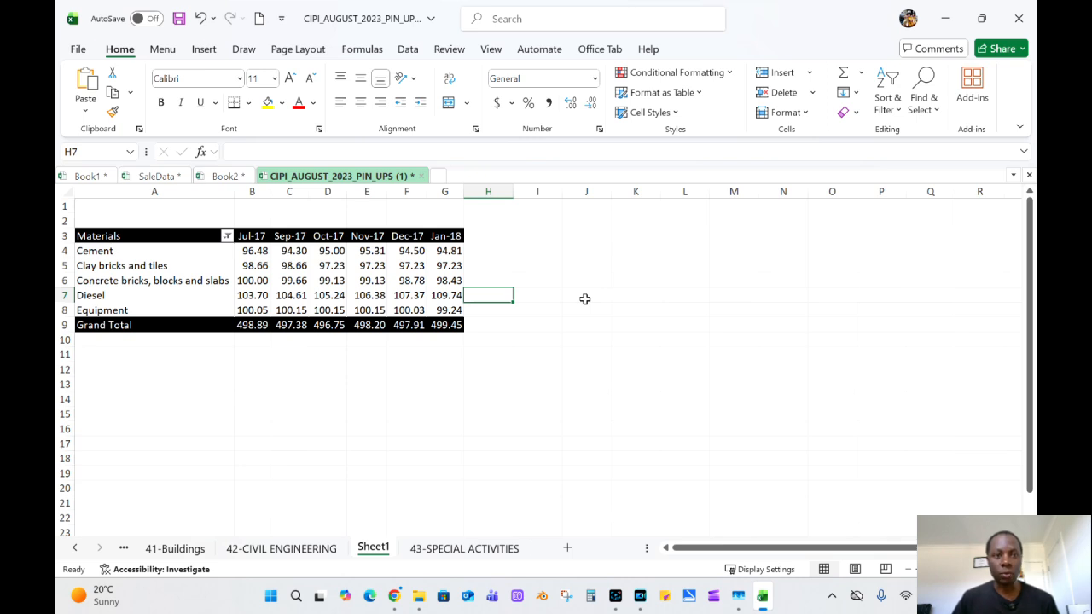
pyautogui.click(202, 50)
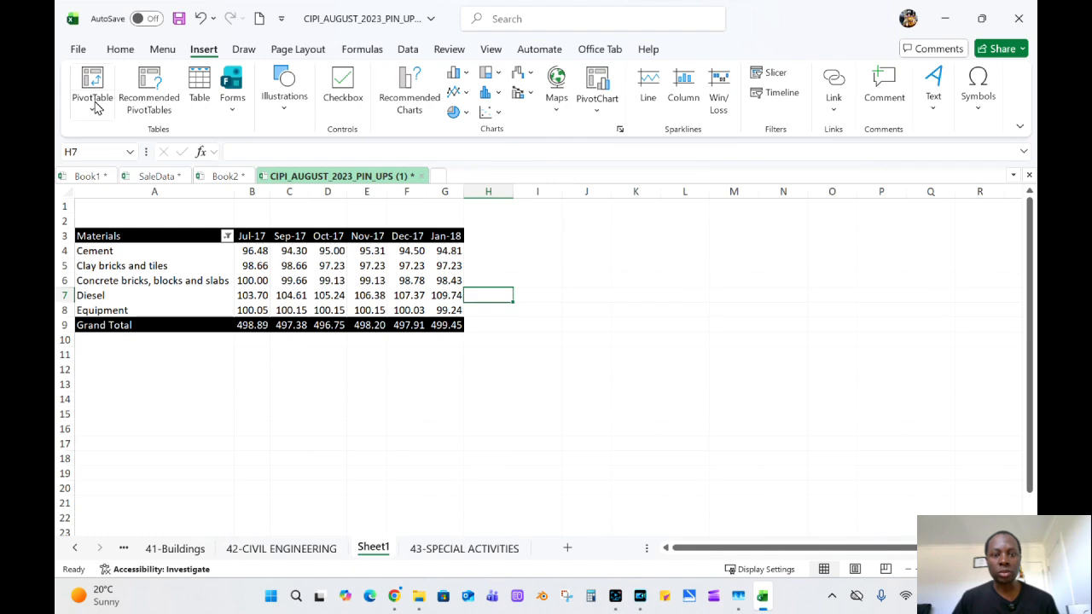